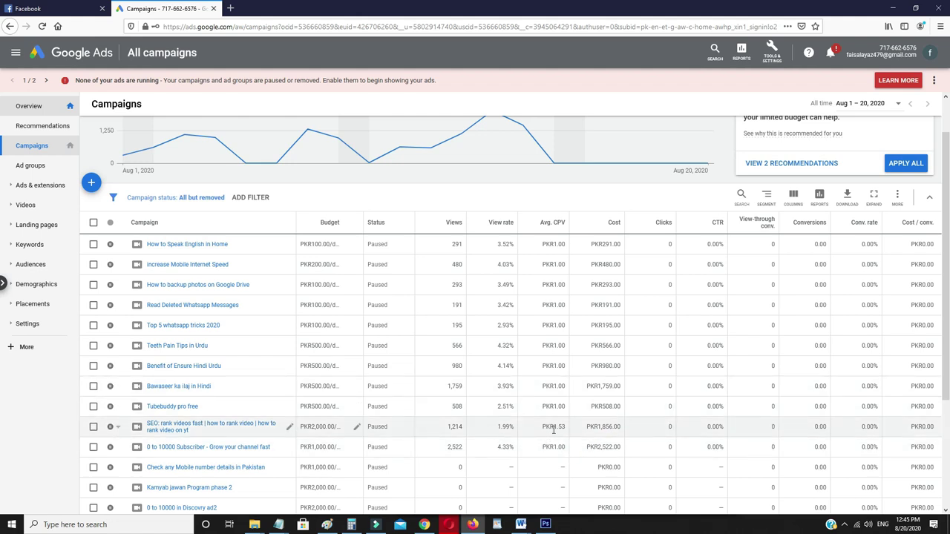
Examine the average CPV of the "SEO: rank videos fast" campaign and its keywords, plus the campaign's overview chart.
drag(553, 428, 560, 426)
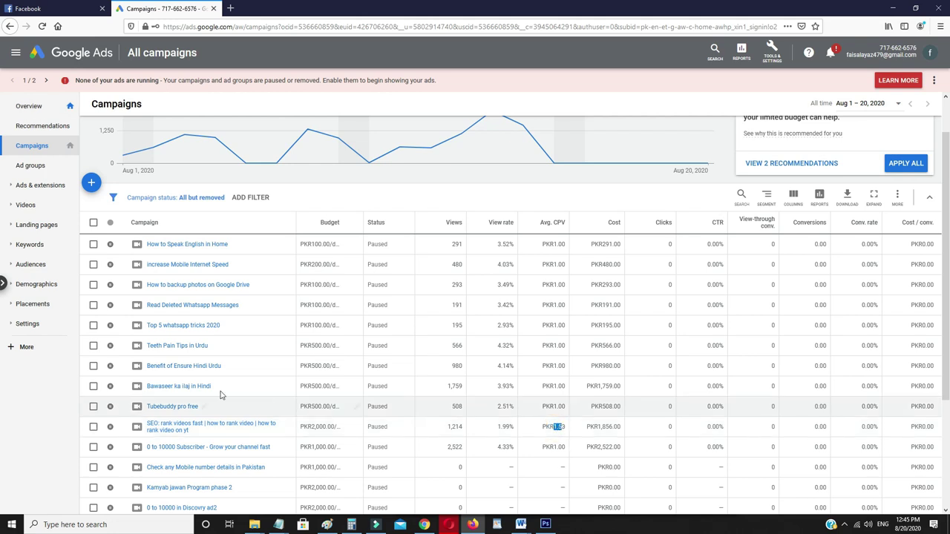
click(207, 429)
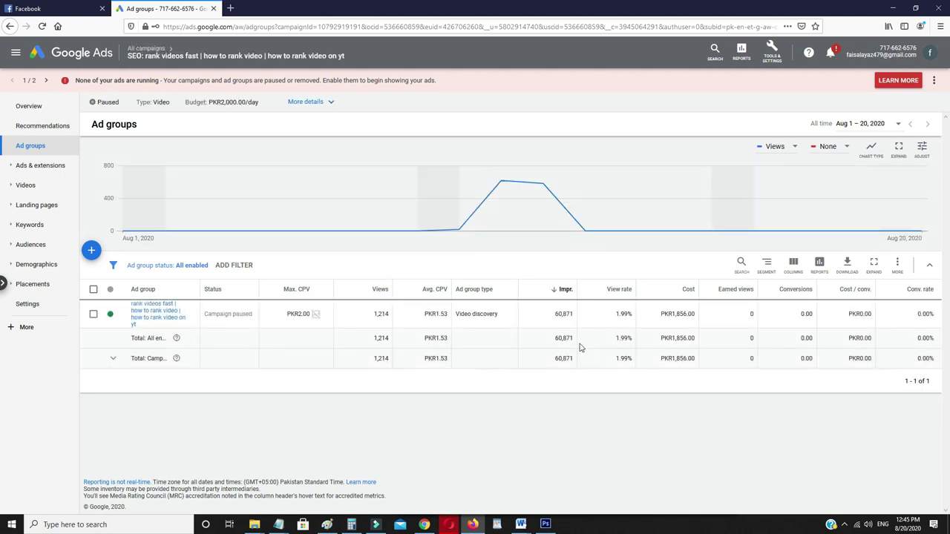
click(28, 224)
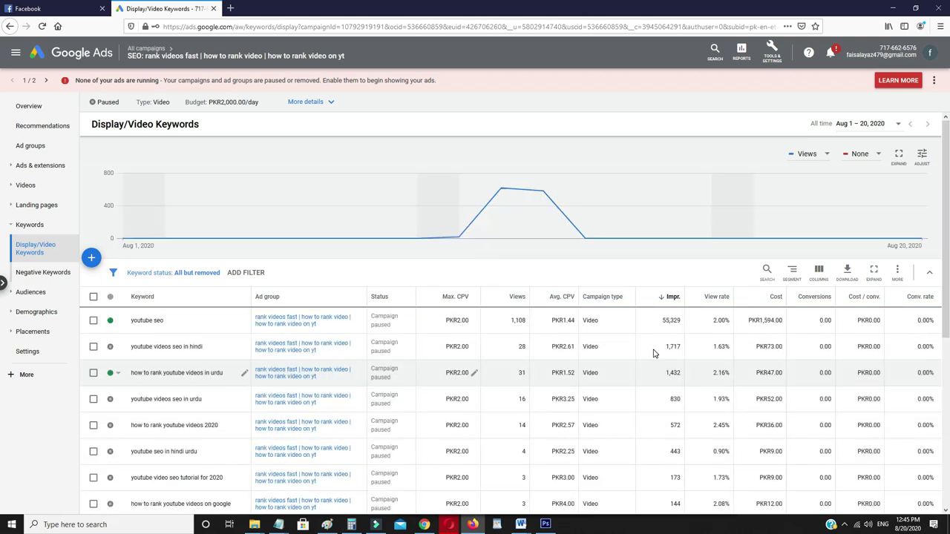
scroll(653, 354, down, 2)
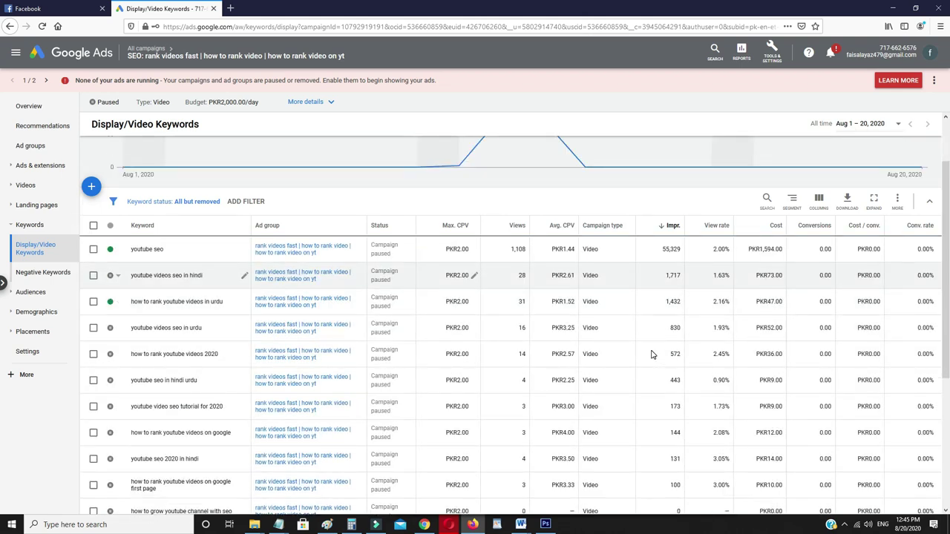
drag(562, 485, 575, 484)
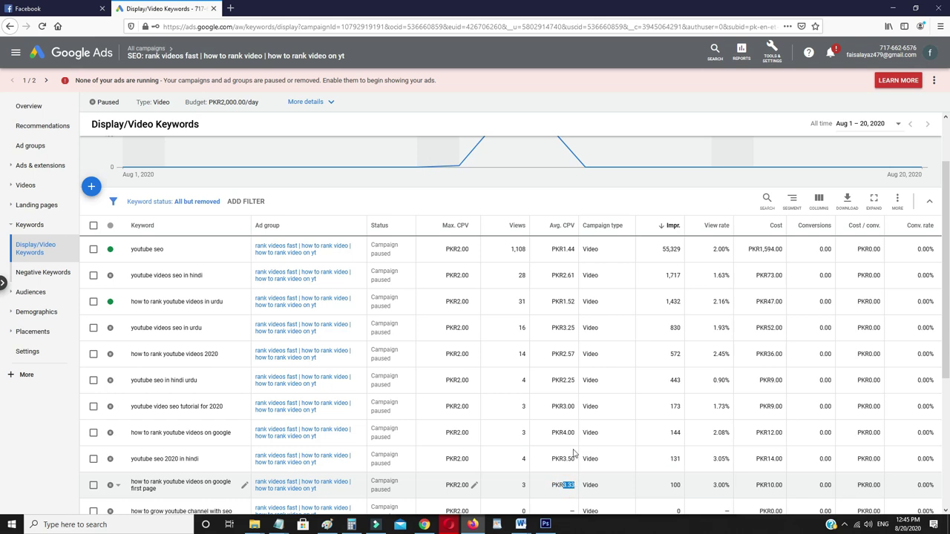
drag(562, 433, 575, 433)
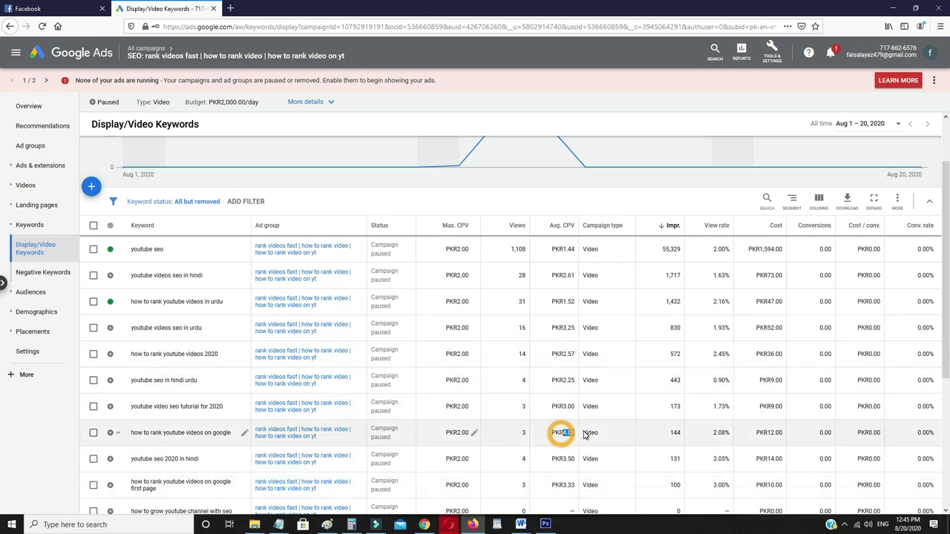
scroll(550, 437, down, 1)
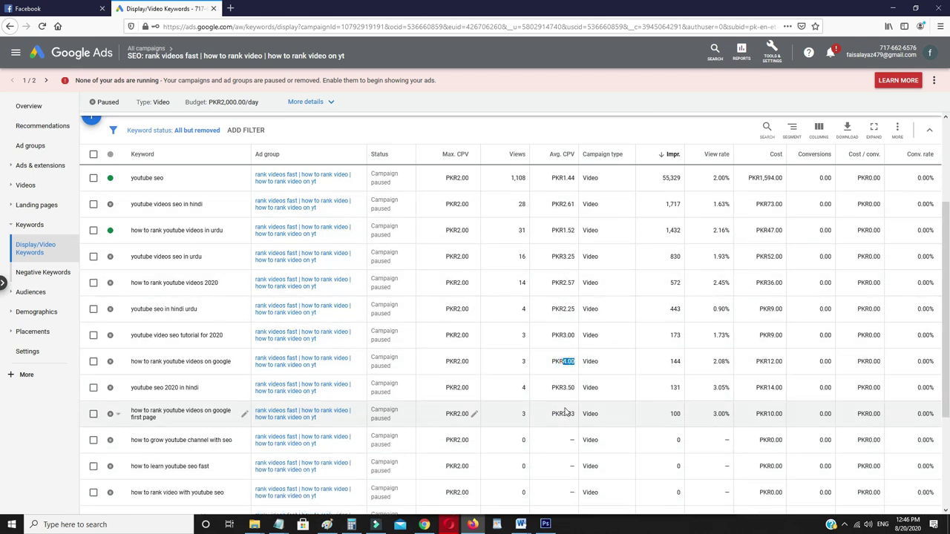
scroll(565, 379, up, 3)
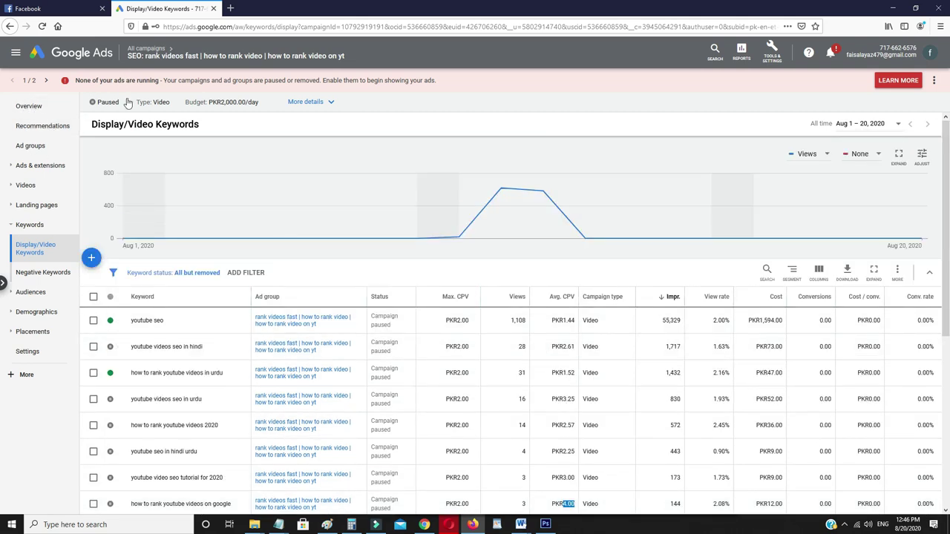
click(37, 111)
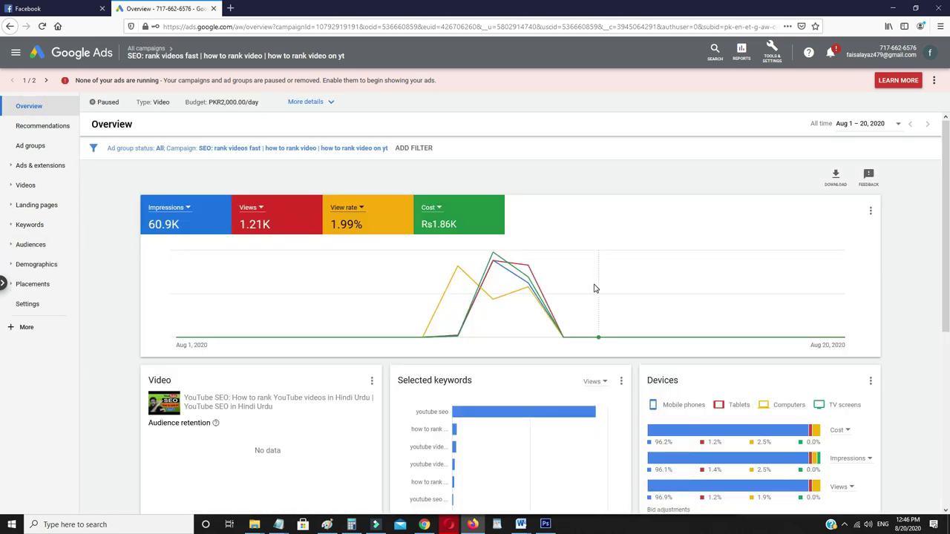
mouse_move(368, 286)
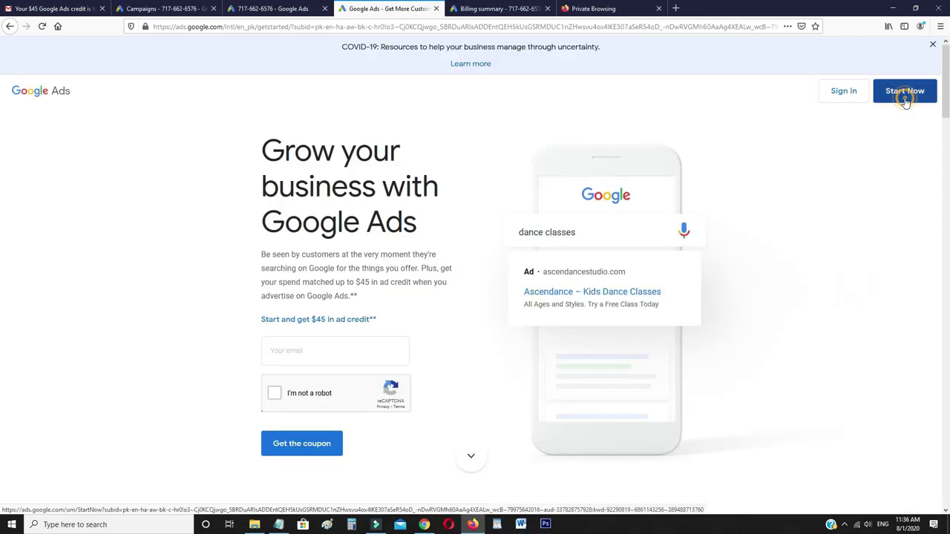
Enter the Google Ads account from the landing page and start creating a new campaign.
click(905, 97)
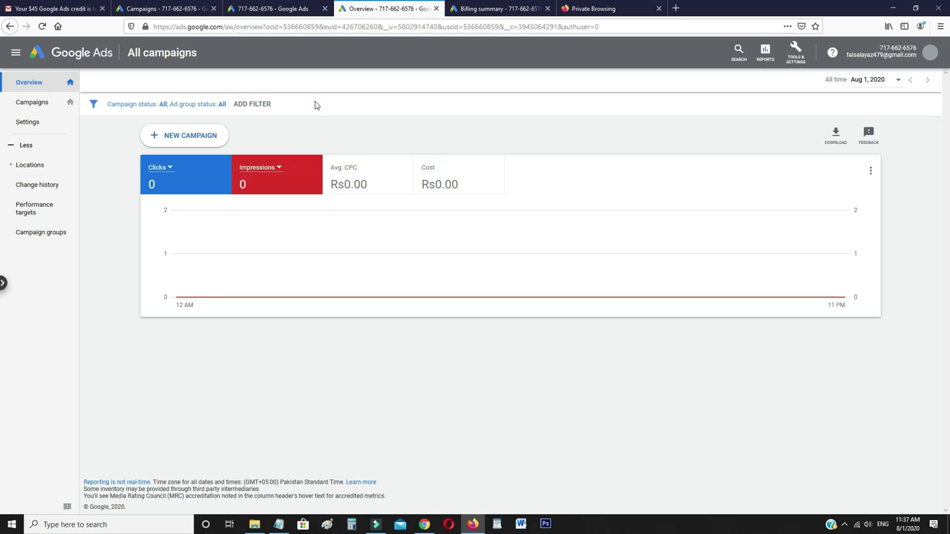
click(195, 141)
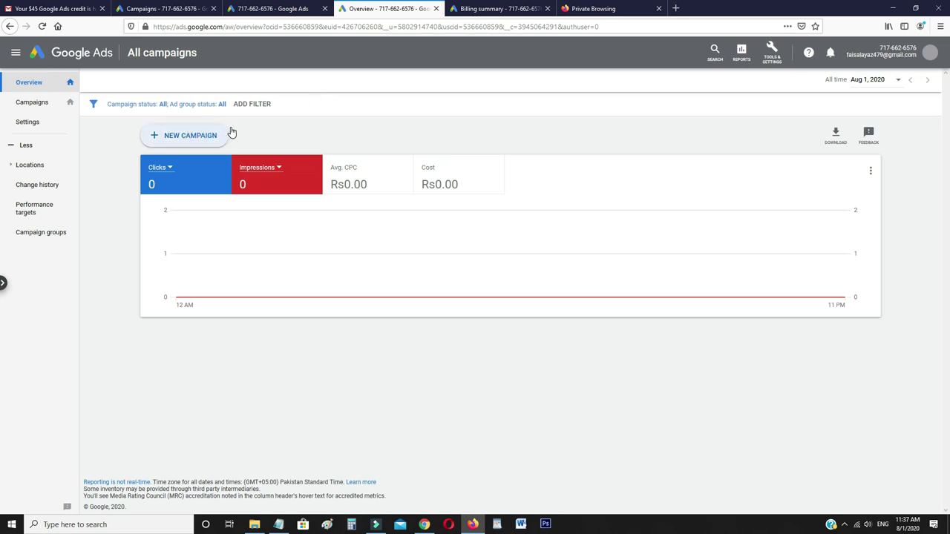
click(214, 140)
click(170, 138)
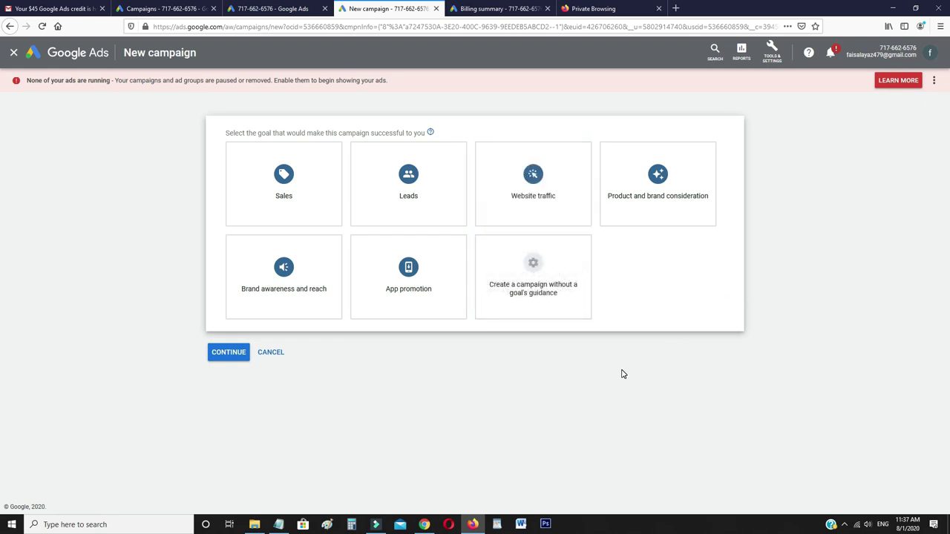
Choose a video campaign without a goal's guidance, with the Custom video campaign subtype, and continue to its settings.
click(551, 297)
click(652, 330)
scroll(261, 212, down, 1)
scroll(256, 193, up, 1)
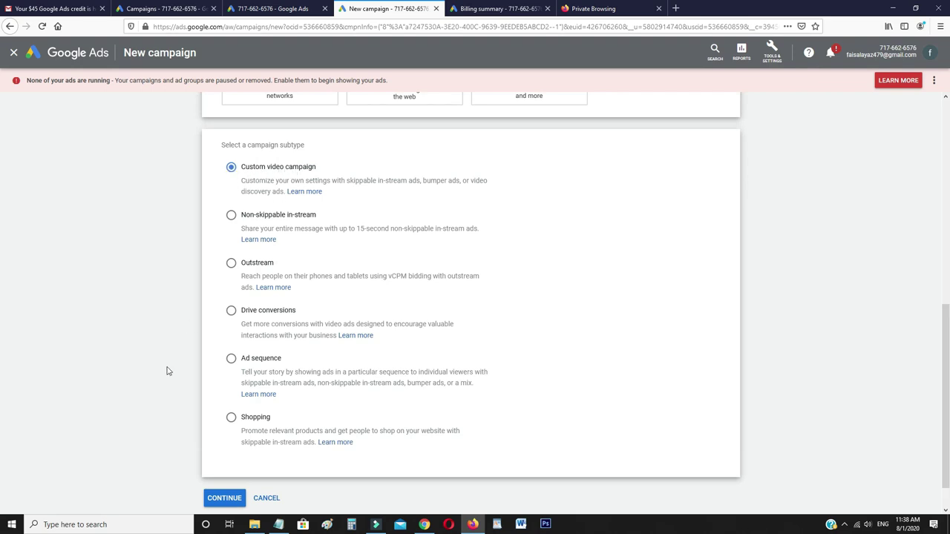
click(230, 498)
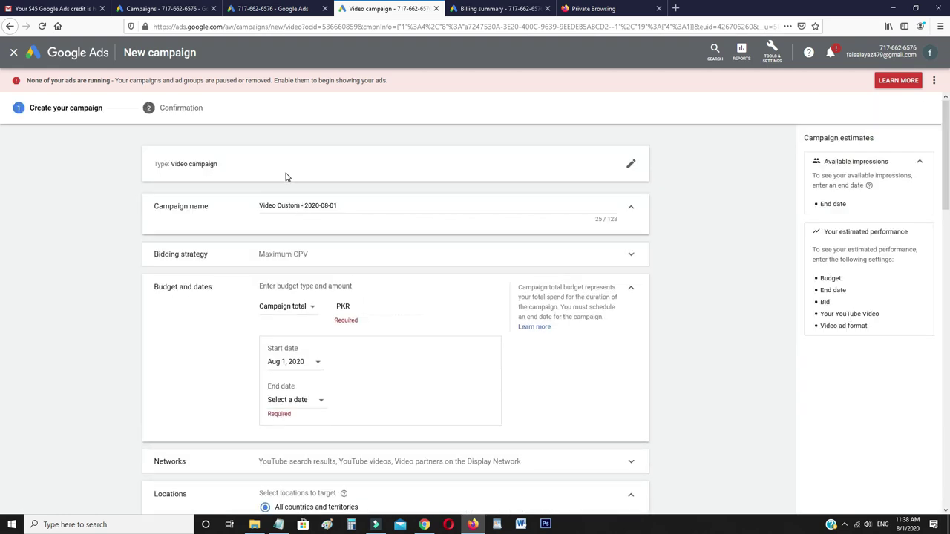
Copy "Location on Google Maps" from the video title in YouTube Studio and use it as the campaign name in Google Ads.
triple_click(327, 205)
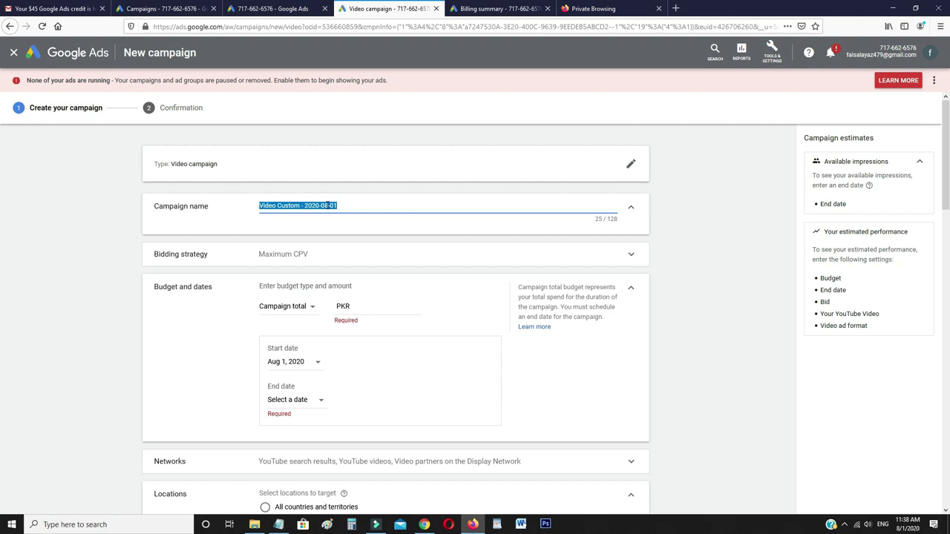
click(424, 525)
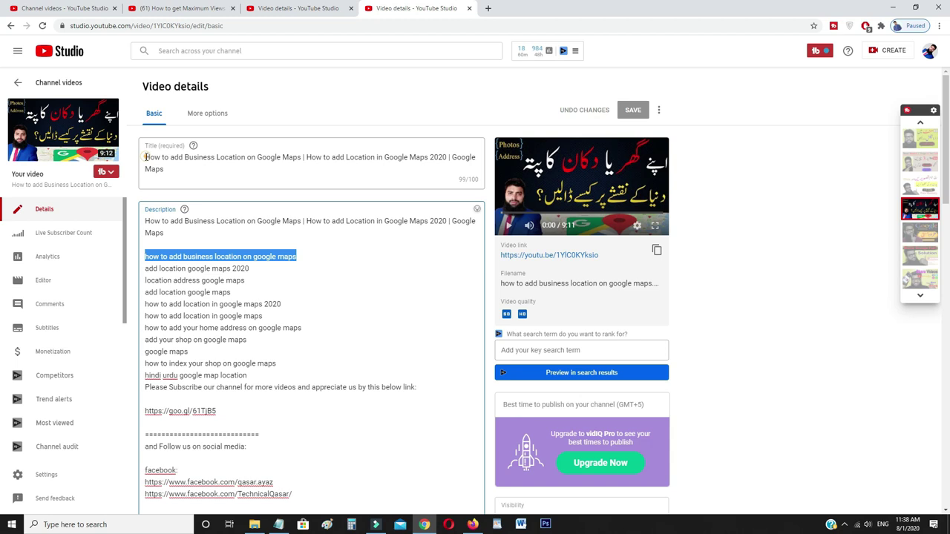
double_click(294, 157)
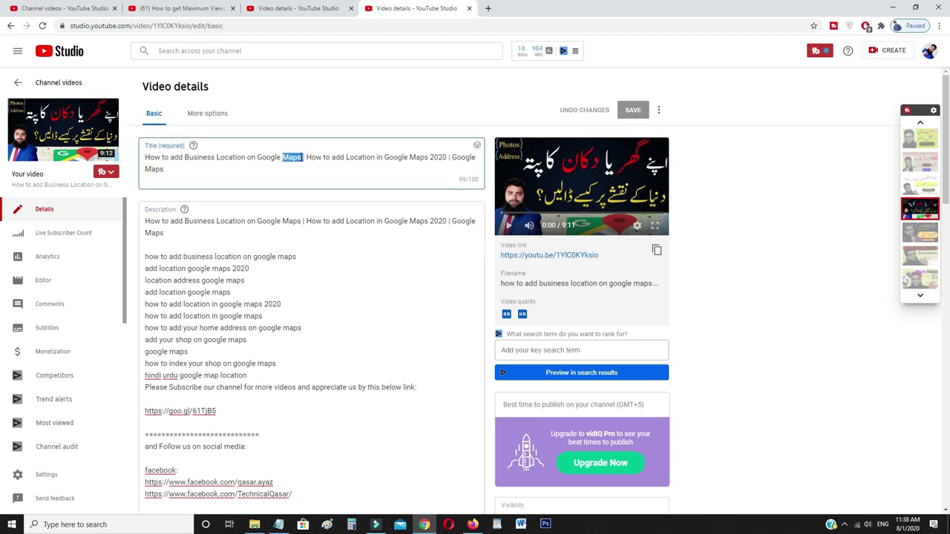
drag(301, 157, 219, 158)
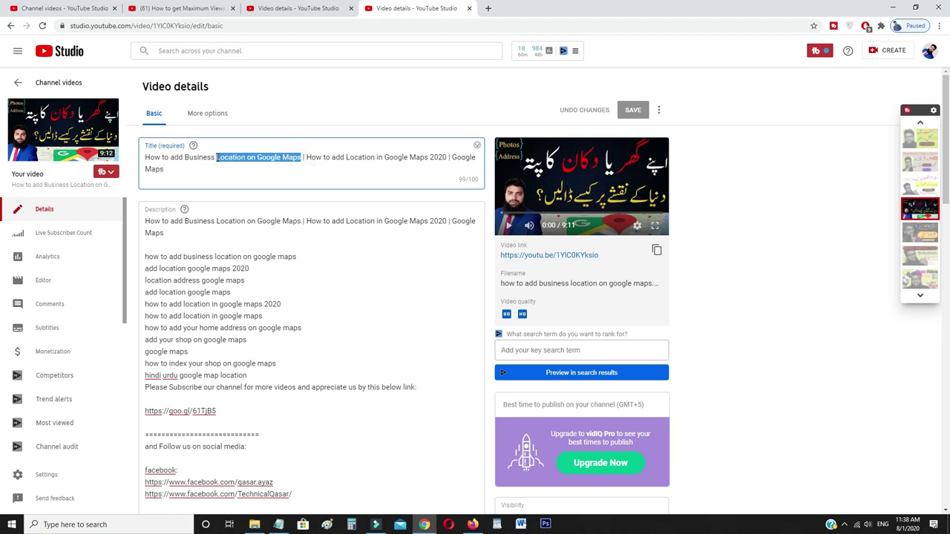
click(472, 525)
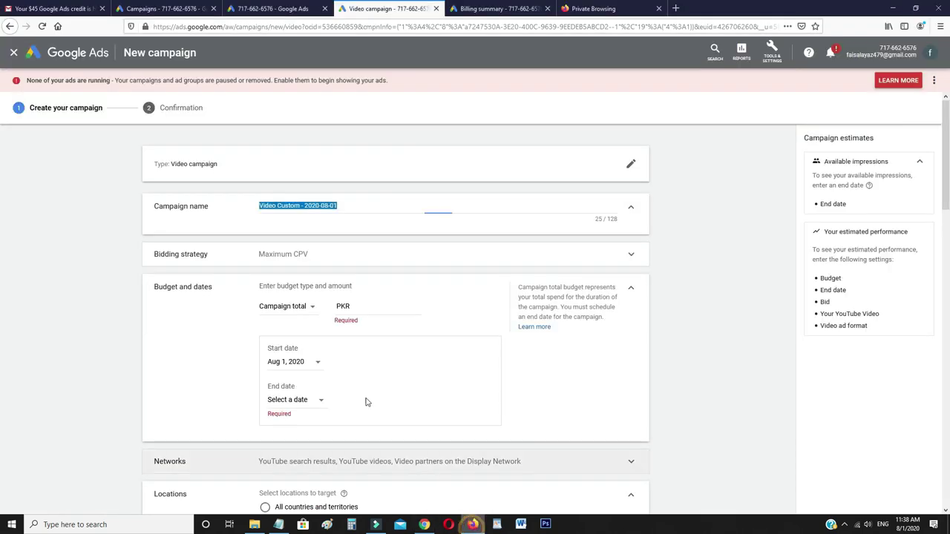
text(Location on Google Maps)
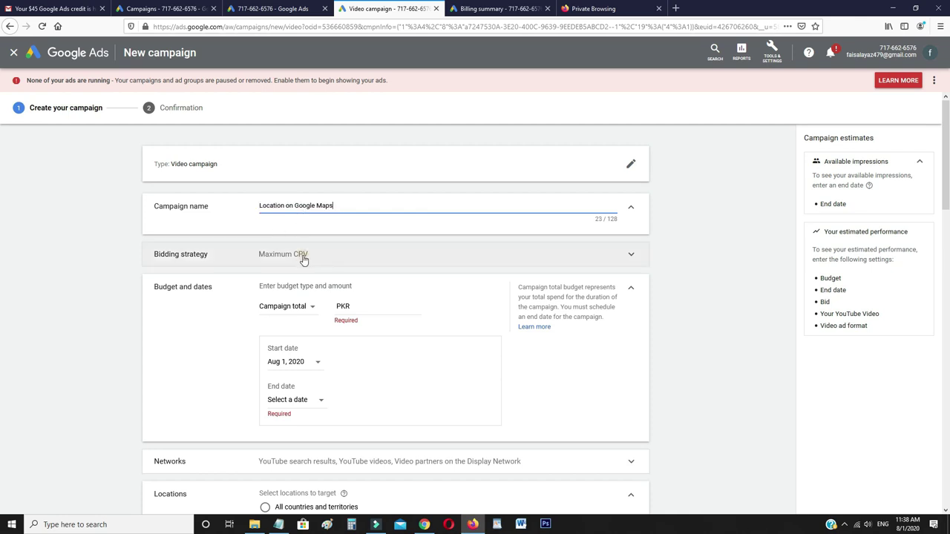
Choose Maximum CPV as the campaign's bidding strategy.
click(303, 254)
click(304, 267)
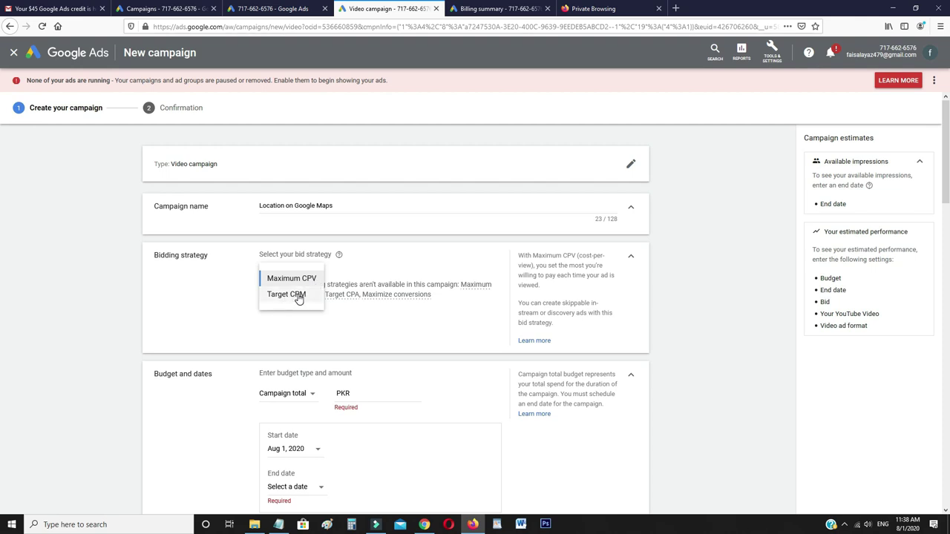
click(306, 278)
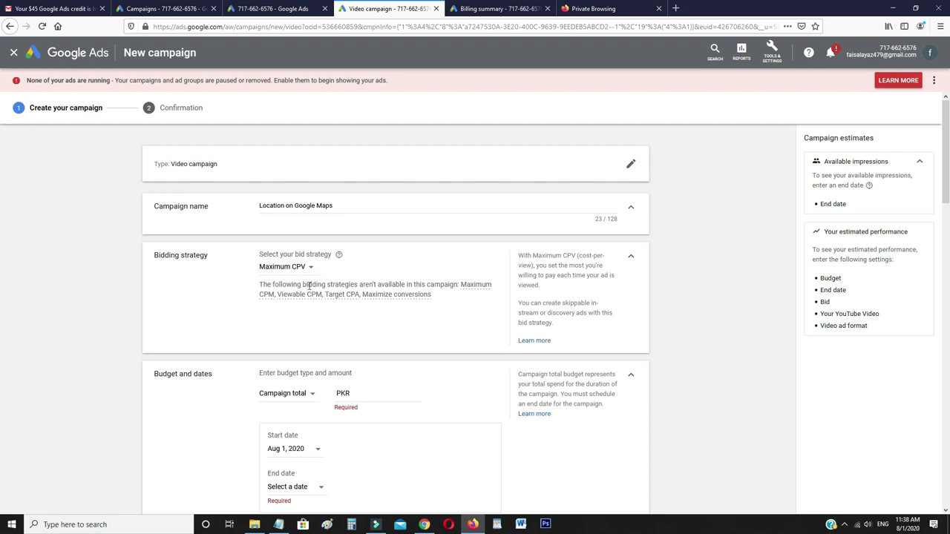
Set the campaign budget type to Daily with an amount of PKR 200.
scroll(364, 347, down, 1)
click(287, 348)
click(281, 359)
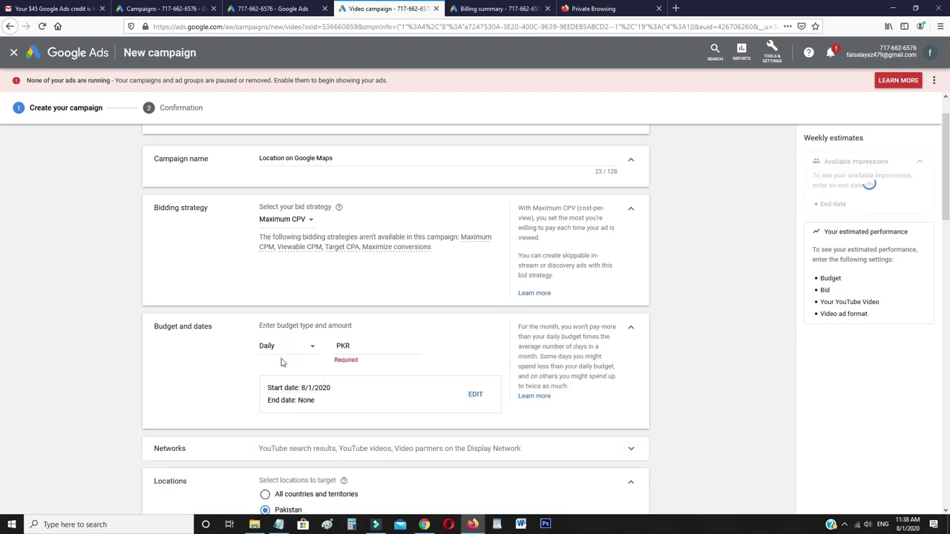
click(295, 350)
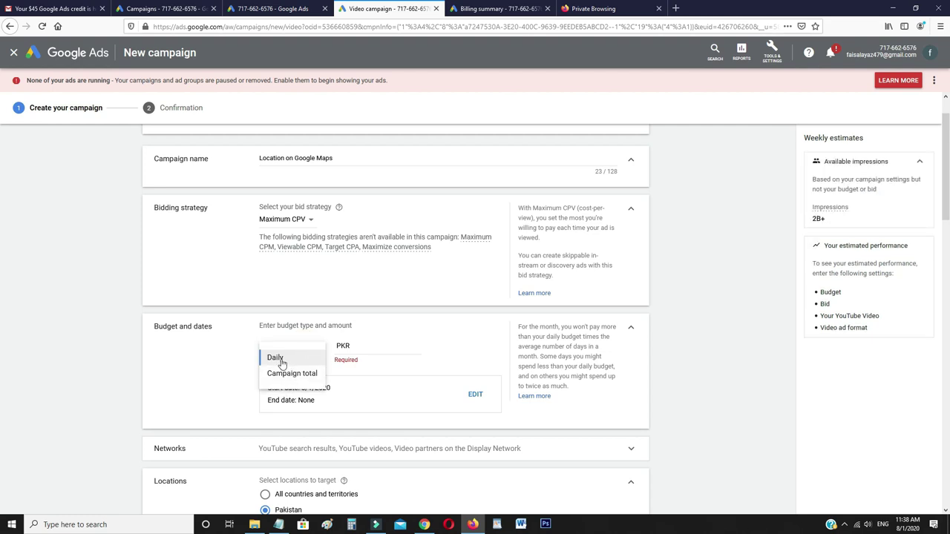
click(278, 358)
click(366, 352)
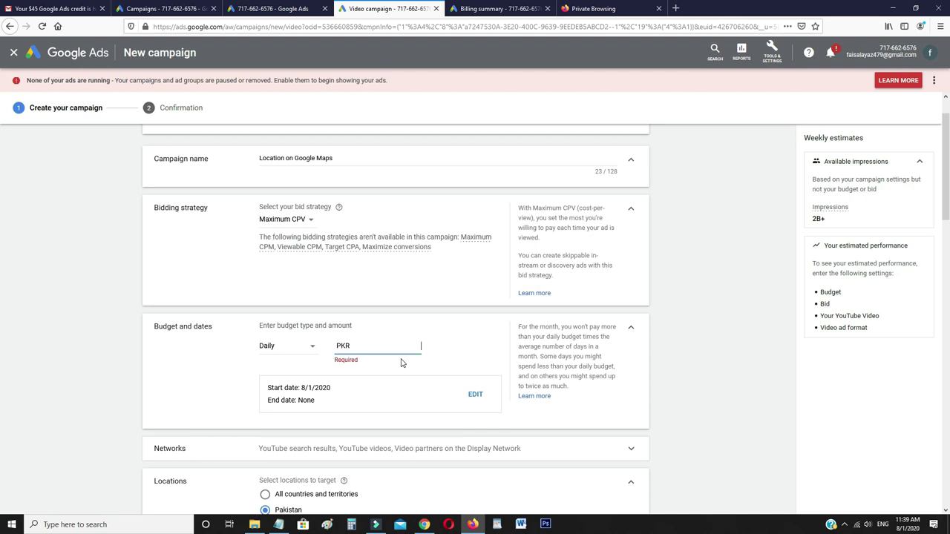
text(200)
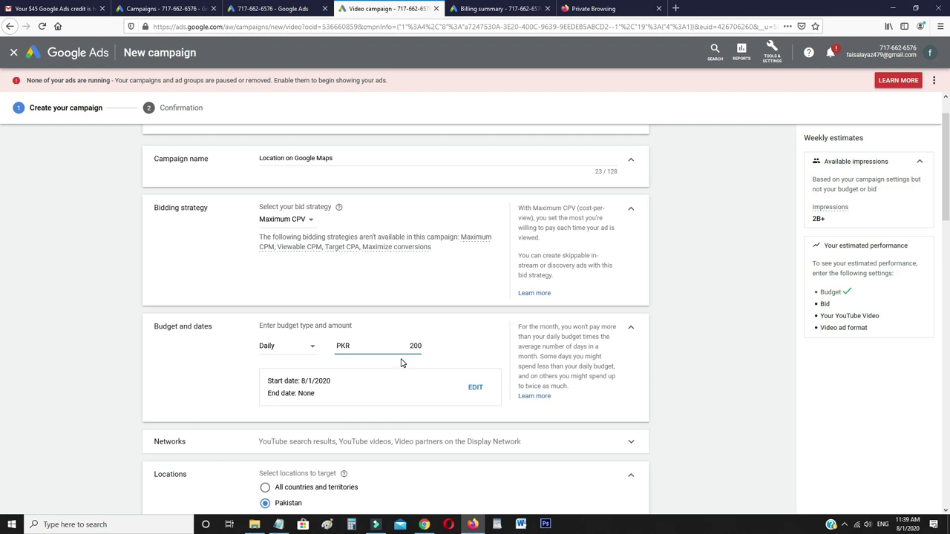
Set the campaign's end date to Aug 10, 2020.
click(475, 387)
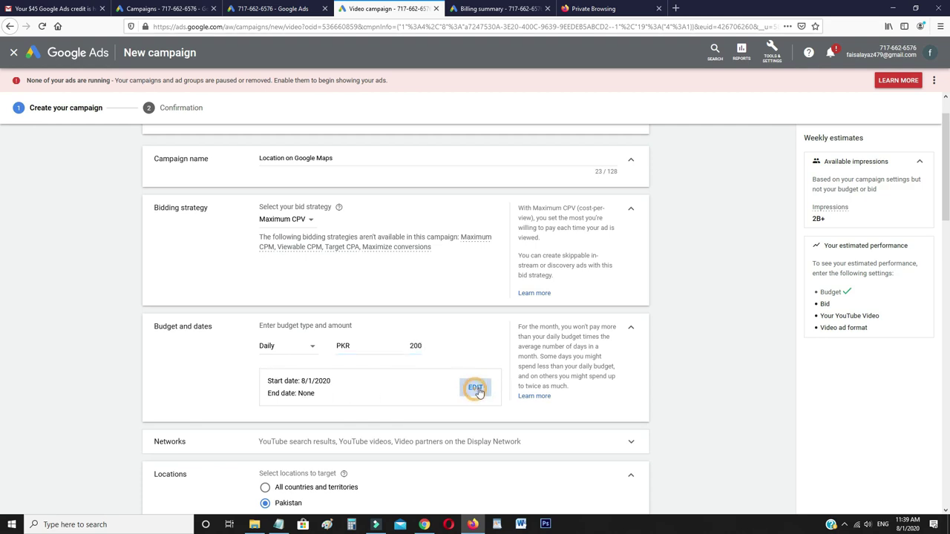
click(282, 452)
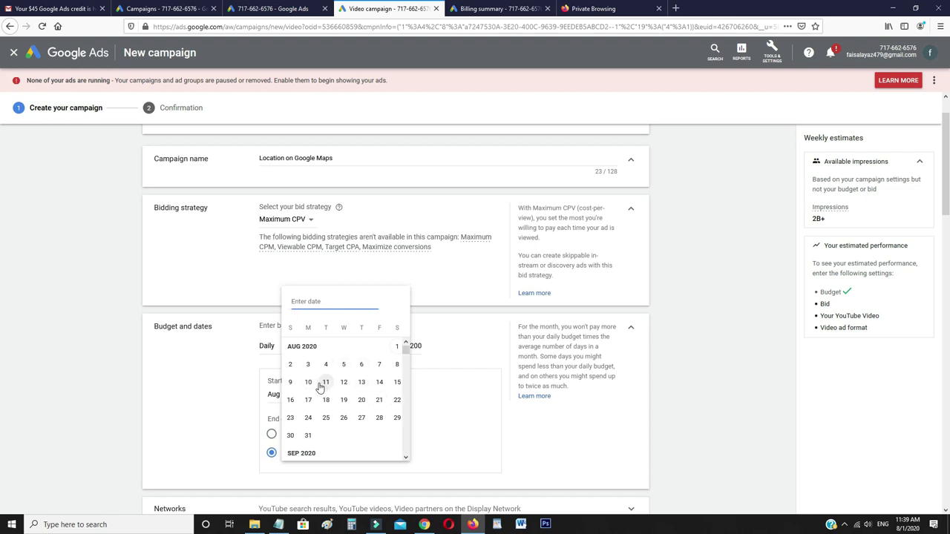
click(309, 382)
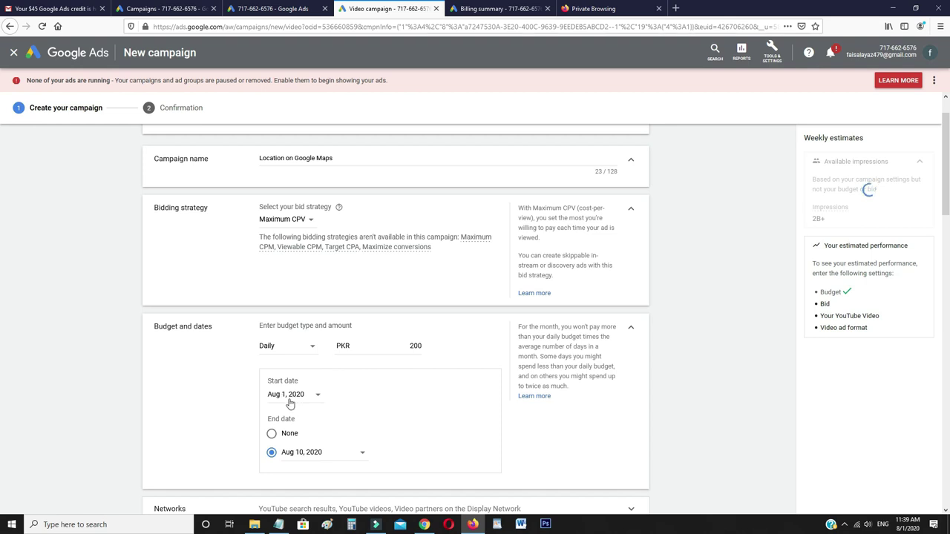
Exclude video partners on the Display Network from the campaign's networks.
scroll(208, 371, down, 2)
scroll(213, 362, down, 2)
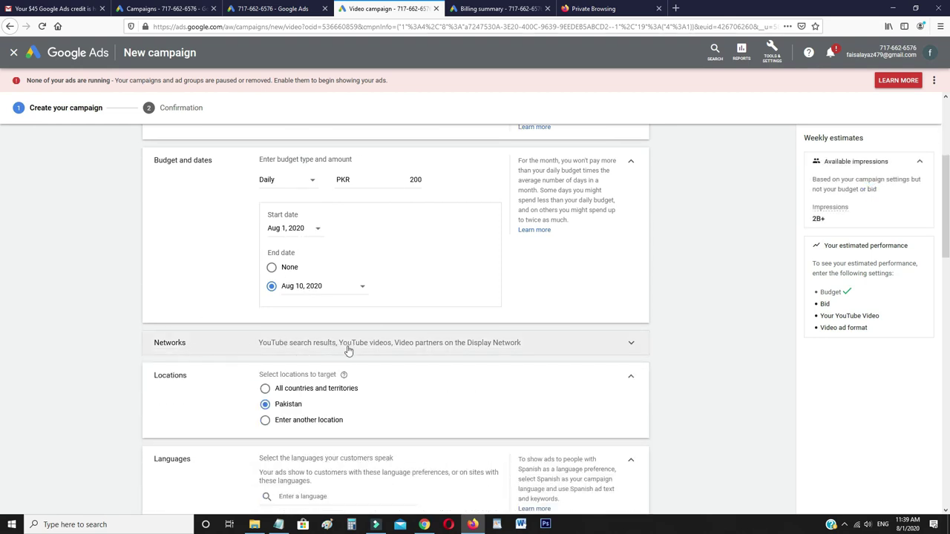
click(403, 348)
scroll(266, 401, down, 1)
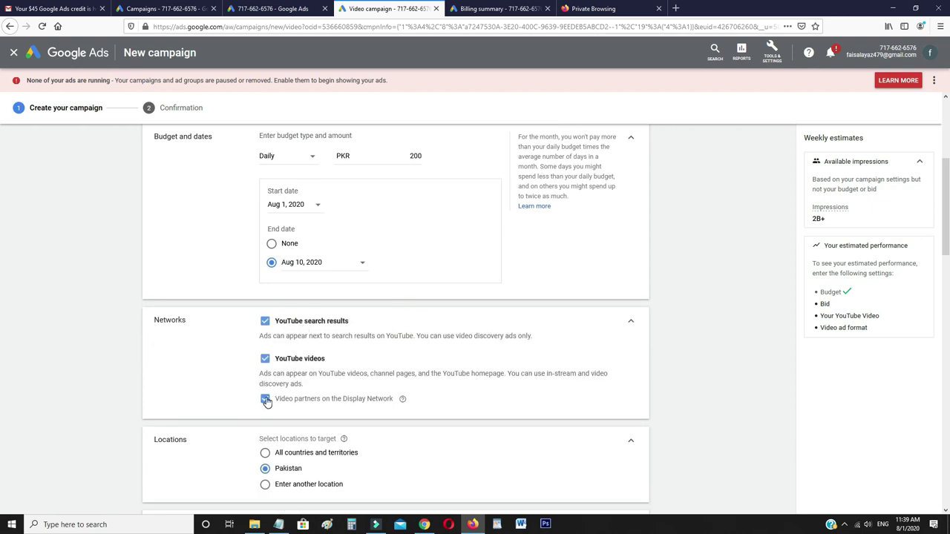
click(266, 400)
Enter Pakistan as a custom targeted country under the campaign's other locations.
scroll(332, 345, down, 2)
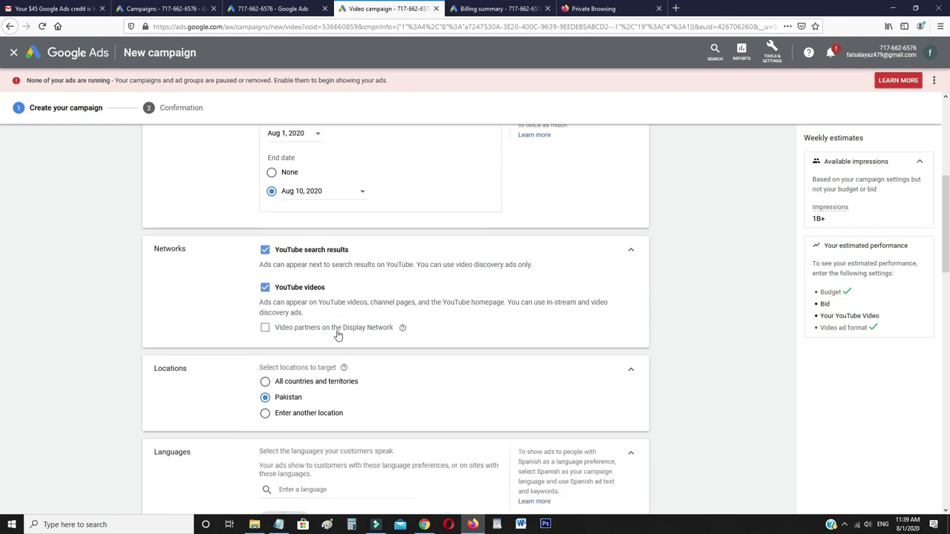
click(265, 411)
scroll(477, 364, down, 1)
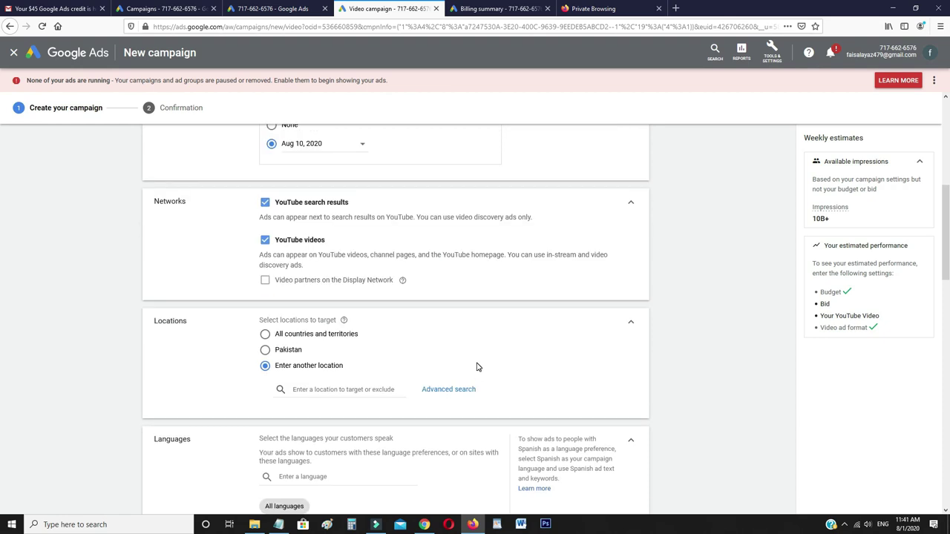
click(331, 390)
text(pak)
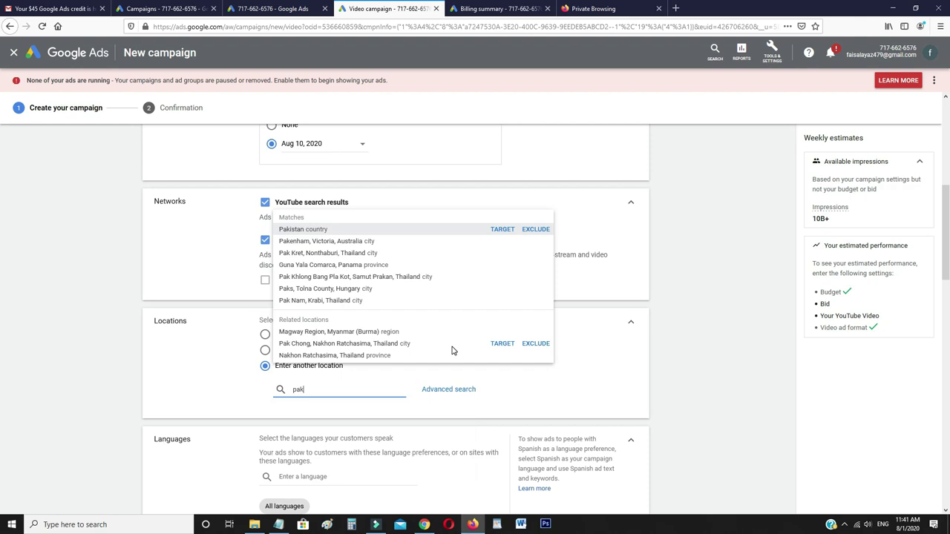
click(306, 229)
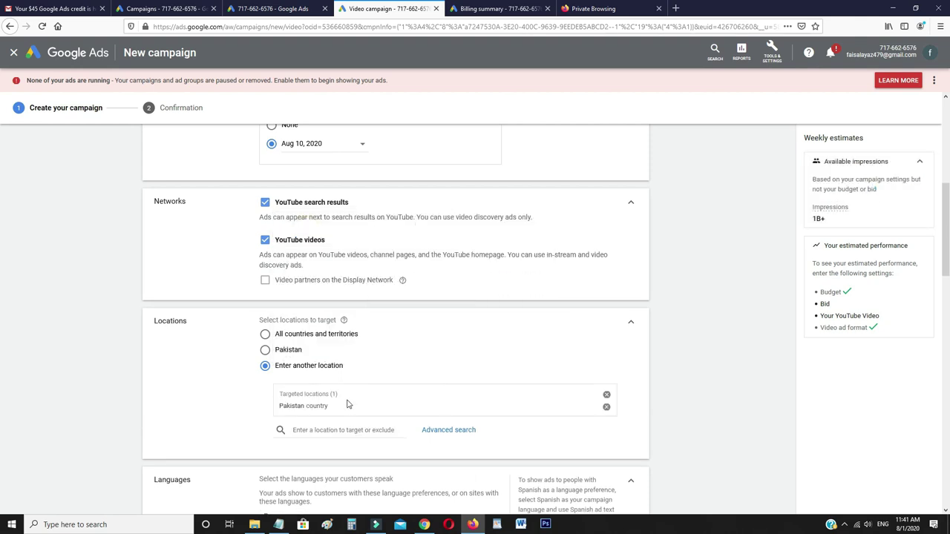
click(354, 432)
text(indi)
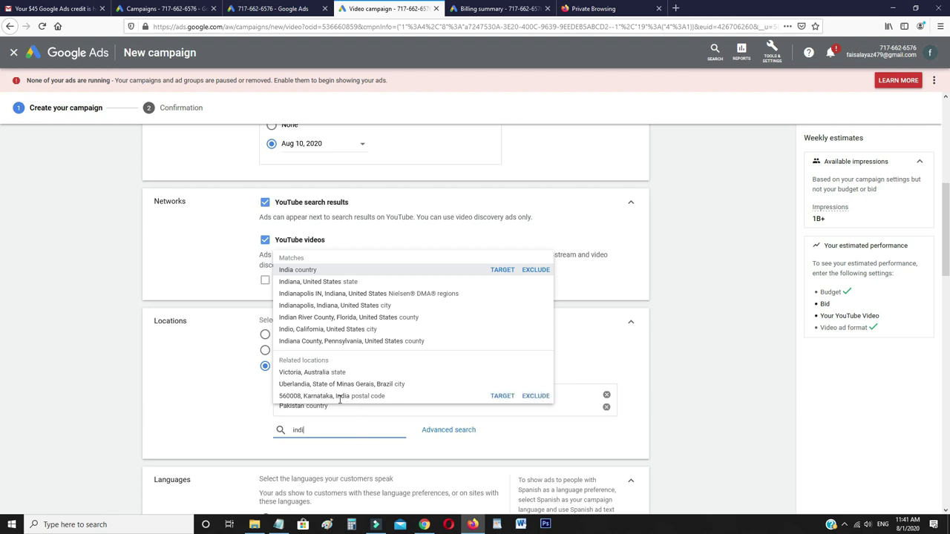
key(BackSpace)
key(BackSpace)
key(BackSpace)
key(BackSpace)
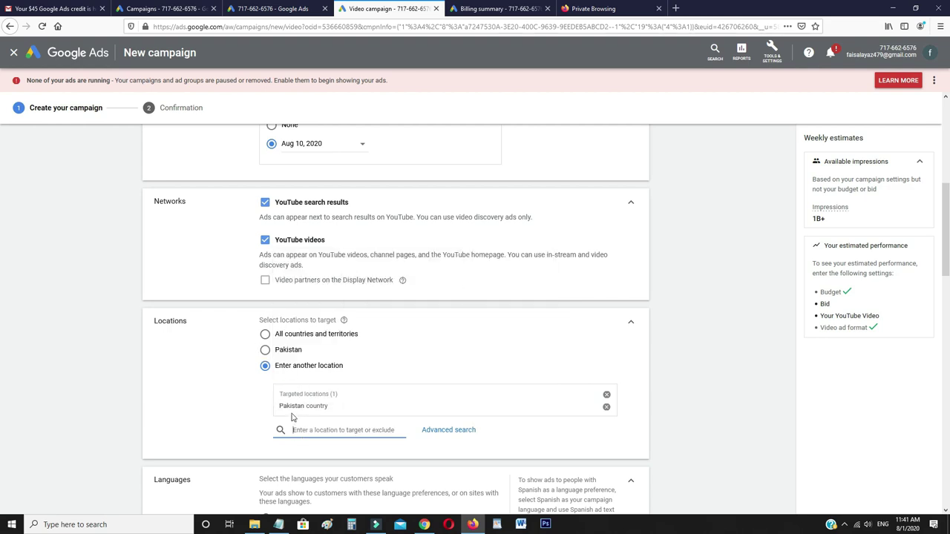
Target the campaign at the preset Pakistan location instead of a custom location.
click(265, 349)
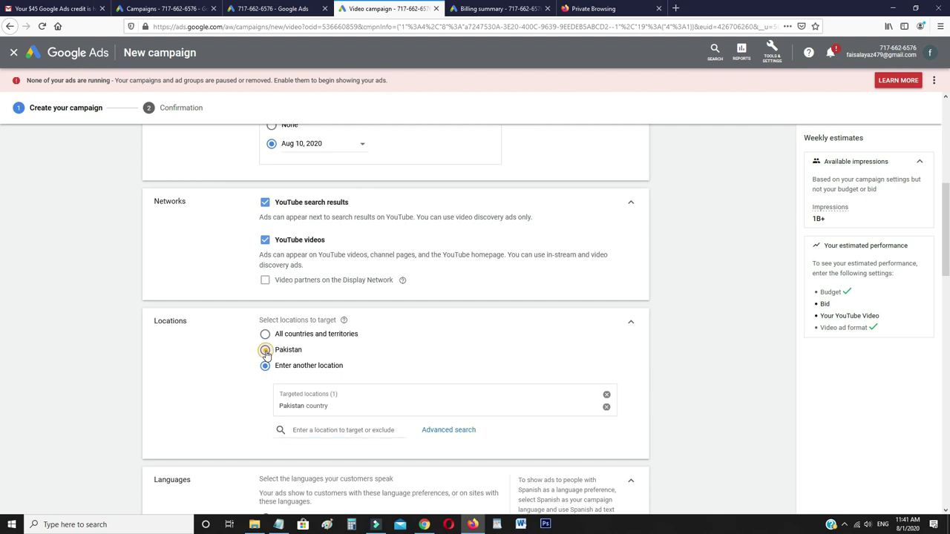
scroll(307, 365, down, 2)
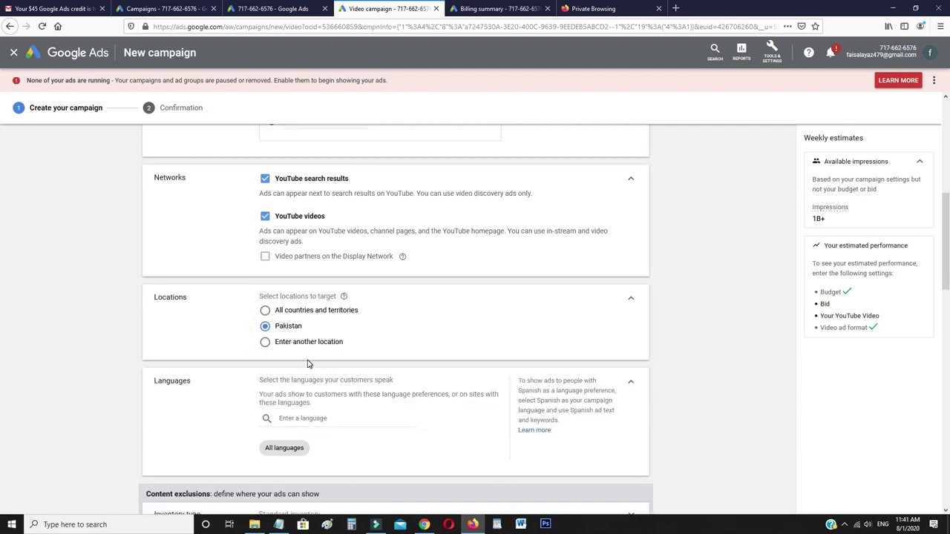
Examine the language, content exclusion, ad group name and demographic targeting settings.
scroll(310, 382, down, 1)
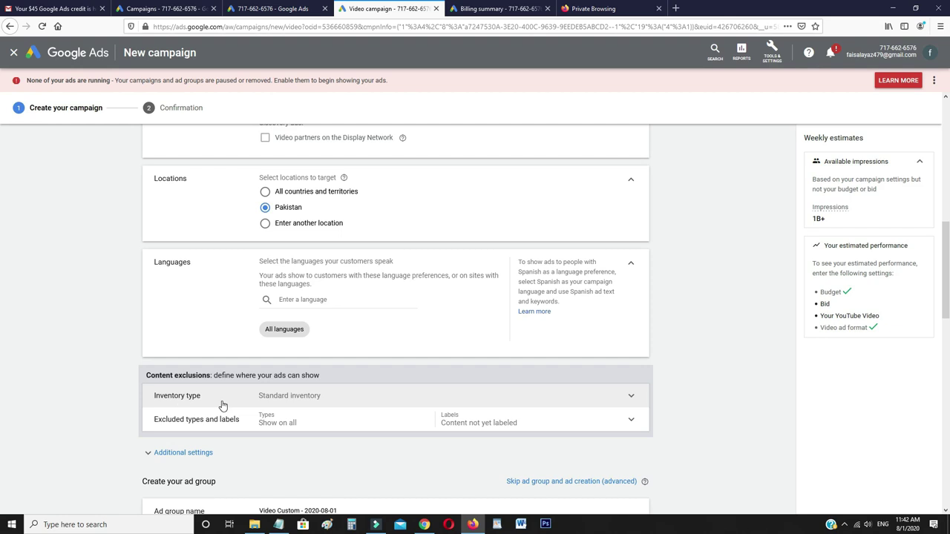
scroll(300, 393, down, 1)
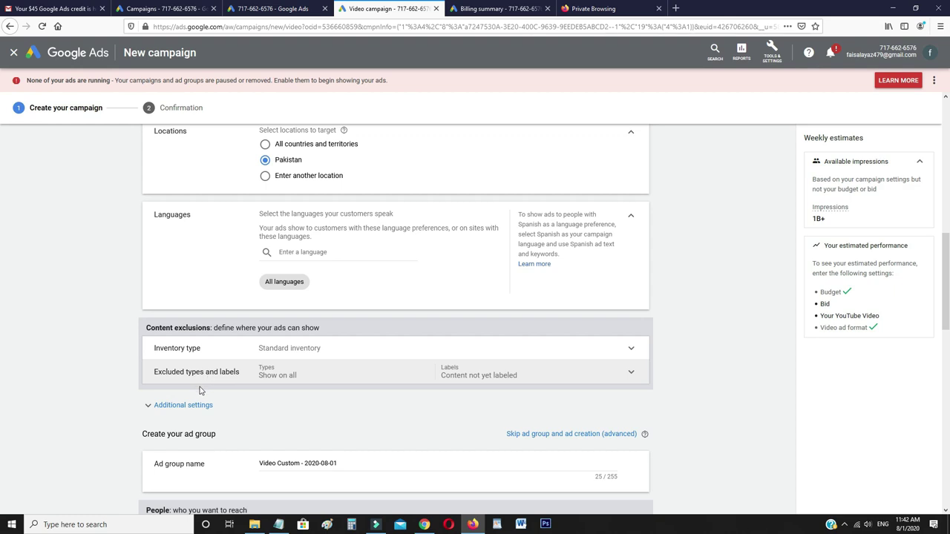
scroll(325, 364, down, 2)
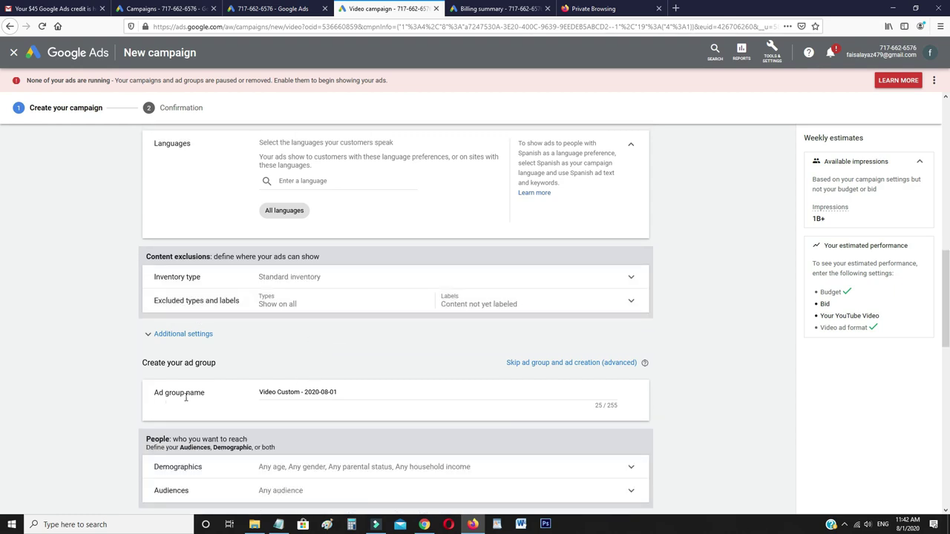
click(305, 392)
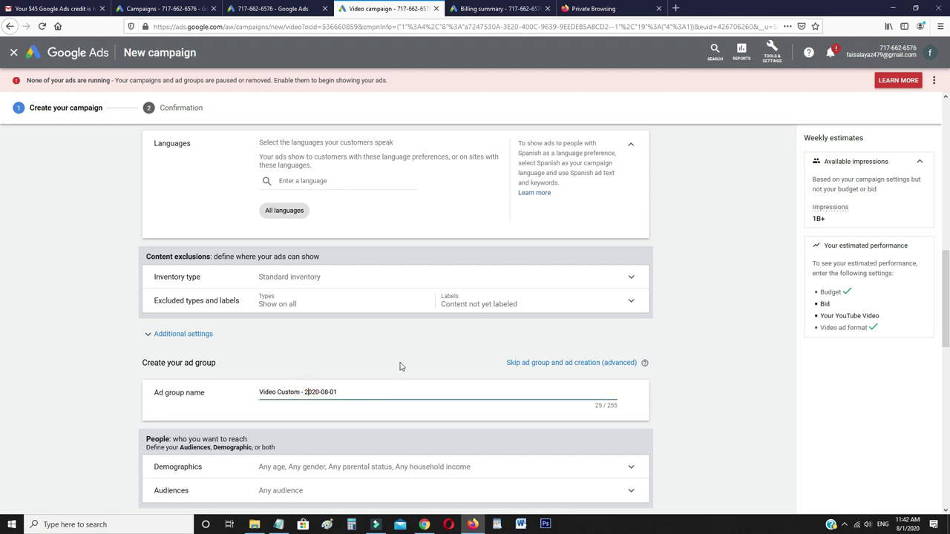
scroll(398, 365, down, 2)
scroll(381, 334, down, 1)
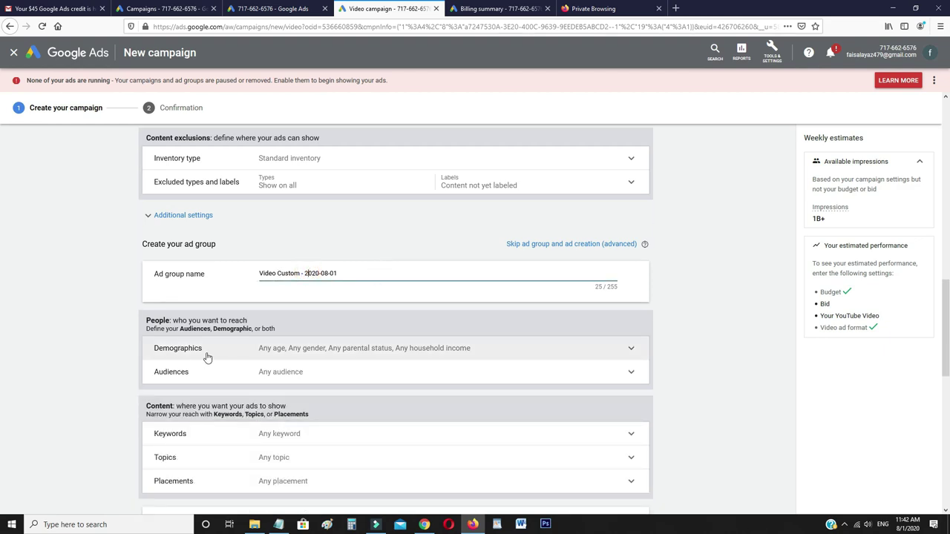
click(305, 356)
scroll(311, 400, down, 2)
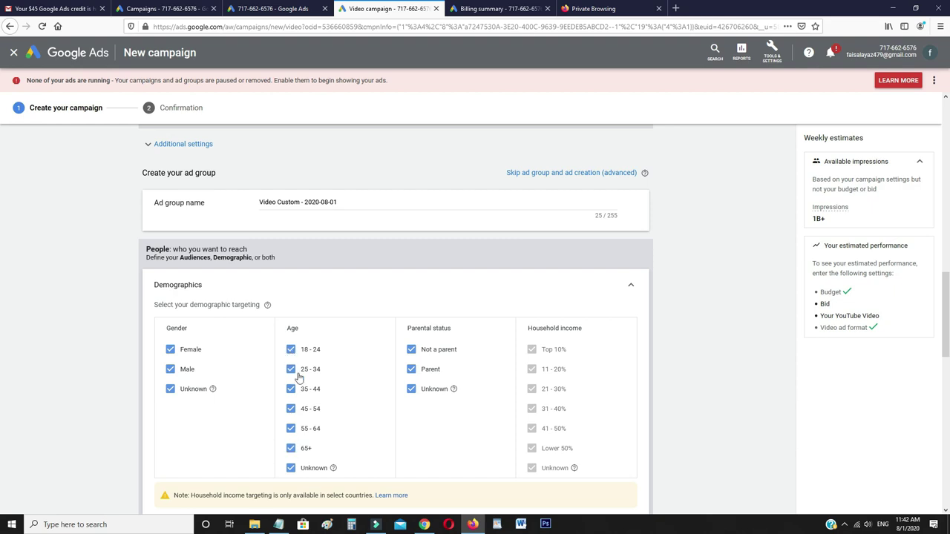
click(635, 285)
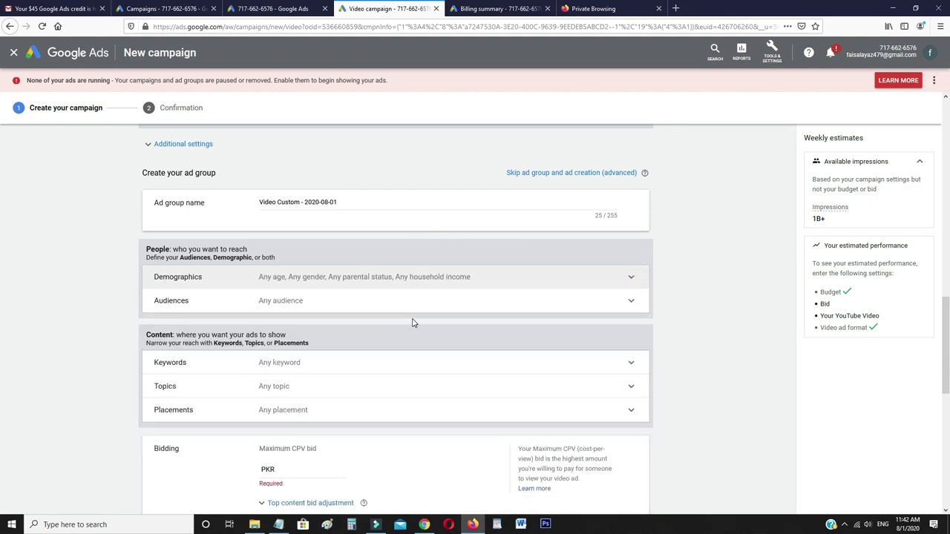
Look through the topic and placement targeting options of the ad group, leaving them unrestricted.
scroll(185, 341, down, 1)
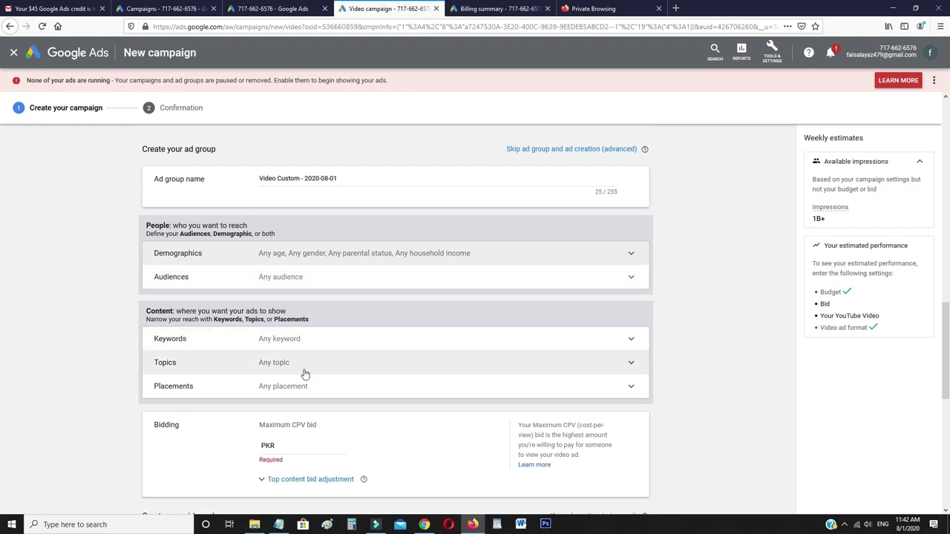
scroll(307, 371, down, 1)
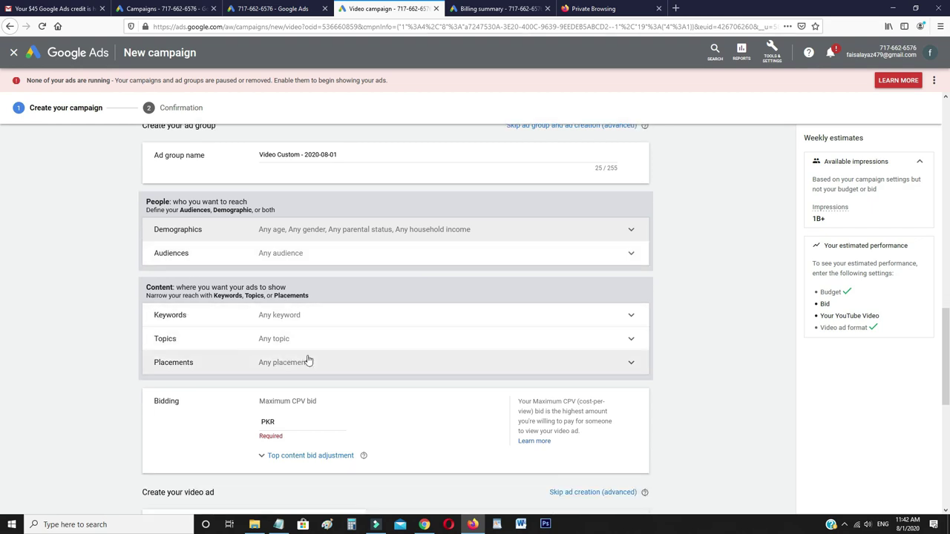
scroll(409, 358, down, 1)
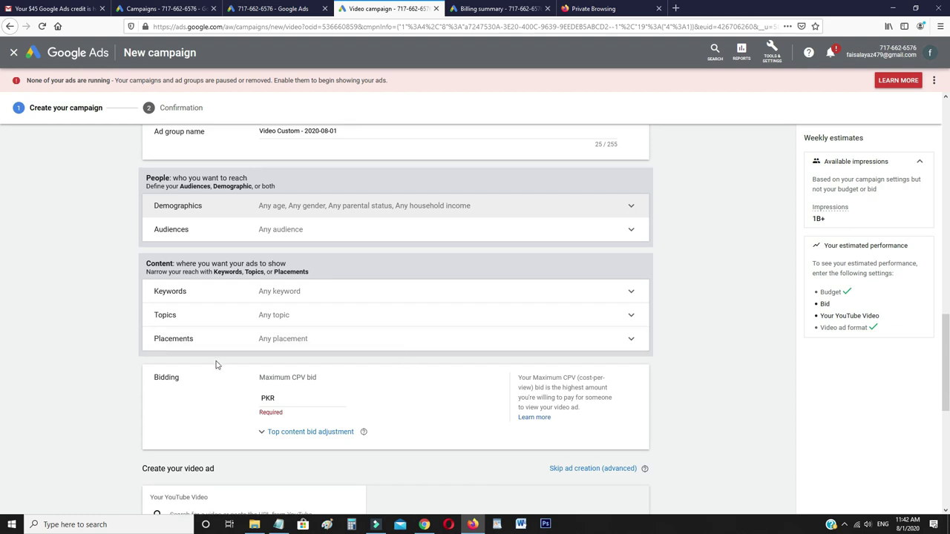
click(282, 339)
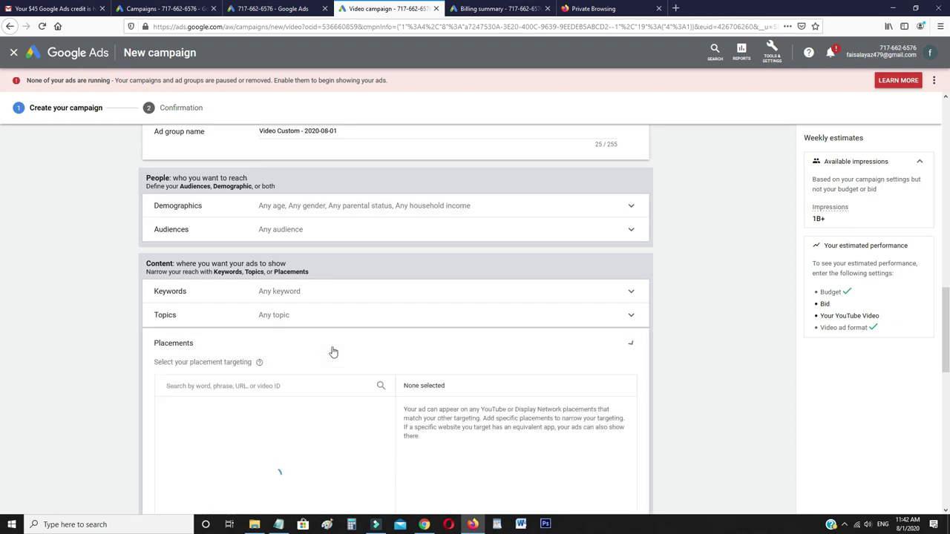
click(273, 315)
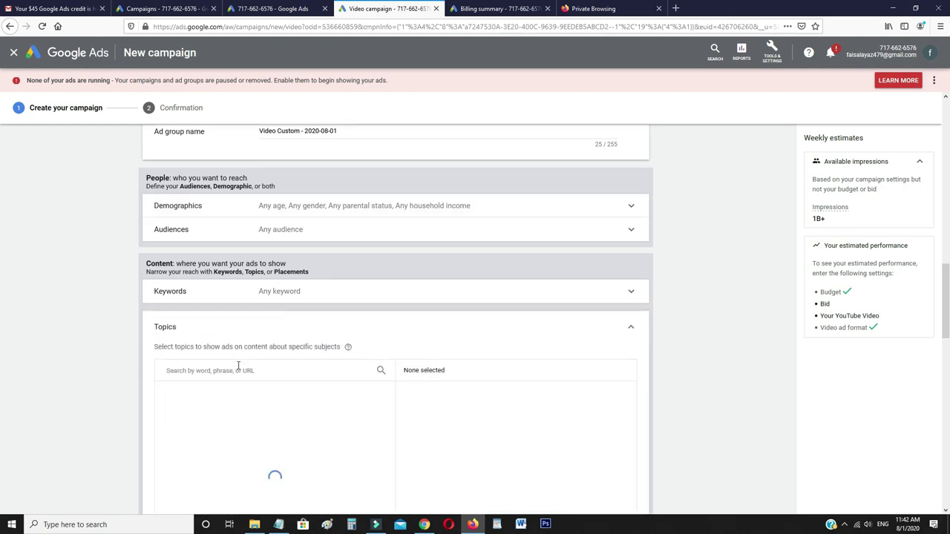
scroll(203, 326, down, 2)
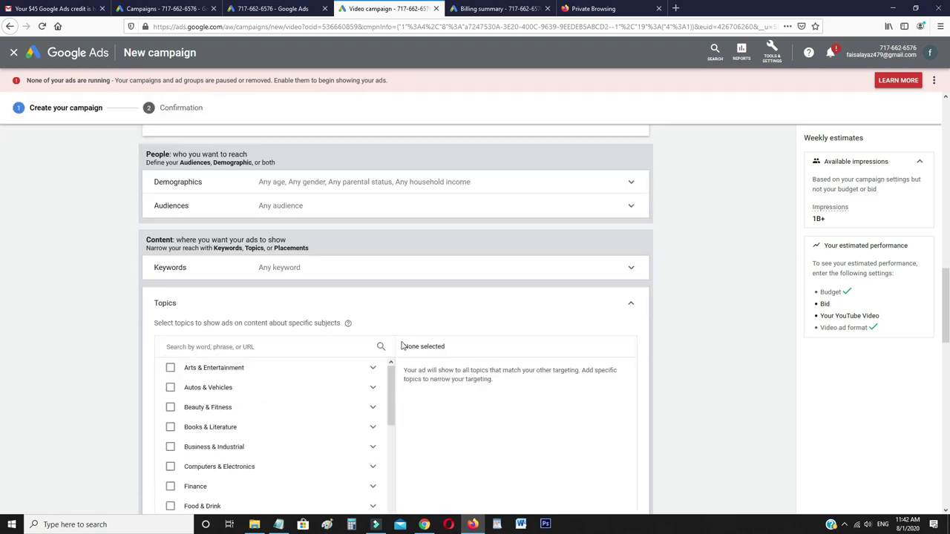
click(632, 280)
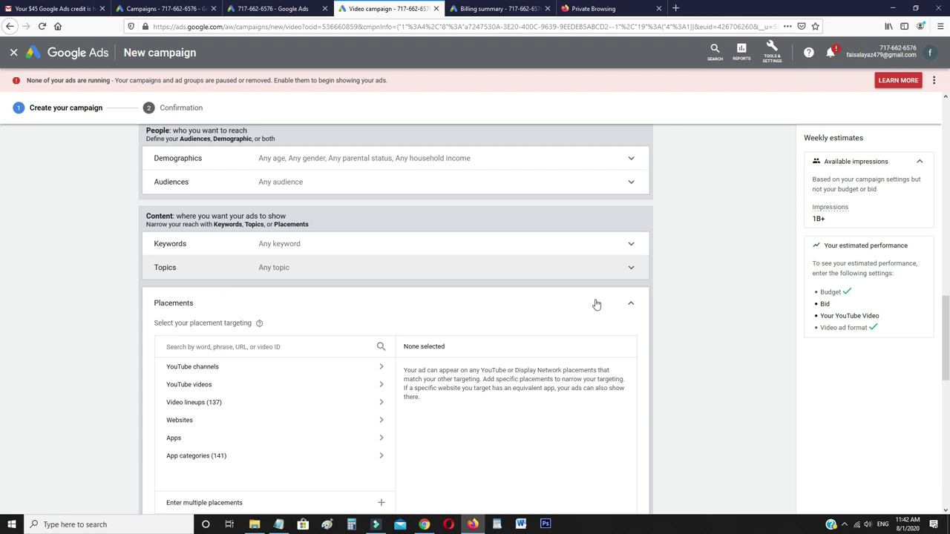
click(630, 303)
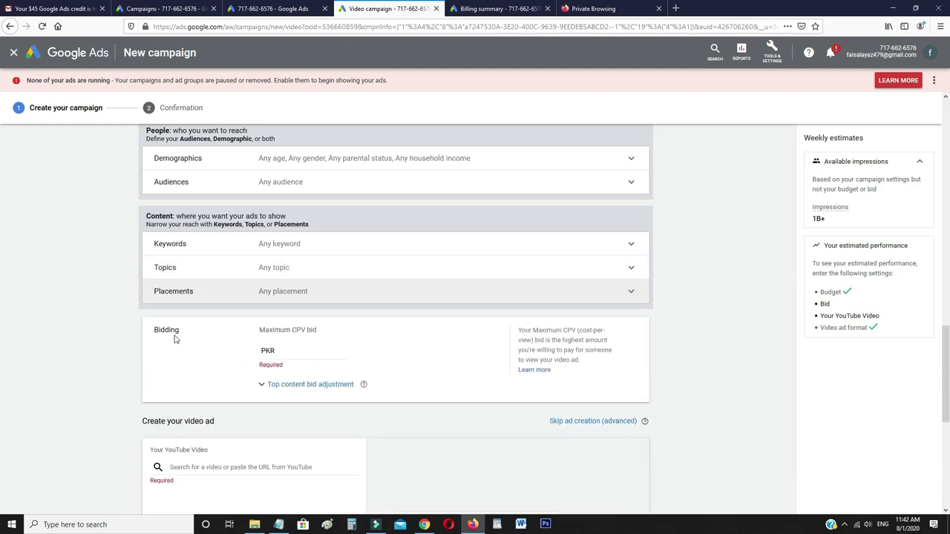
Set the ad group's maximum CPV bid to PKR 1.
click(309, 353)
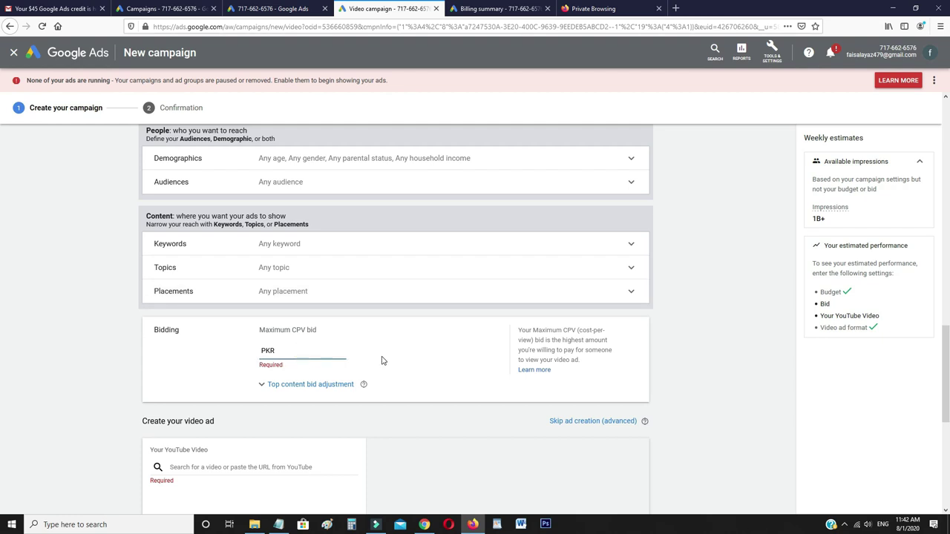
text(0)
key(BackSpace)
text(1)
click(343, 350)
key(BackSpace)
text(1)
click(333, 424)
Switch to YouTube Studio and copy the link of the video about adding a business location on Google Maps.
click(265, 466)
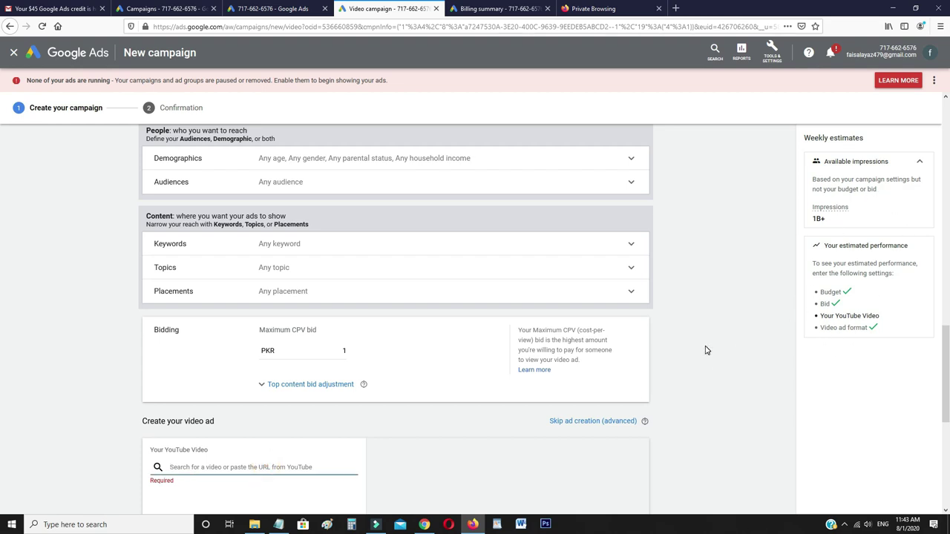
click(424, 525)
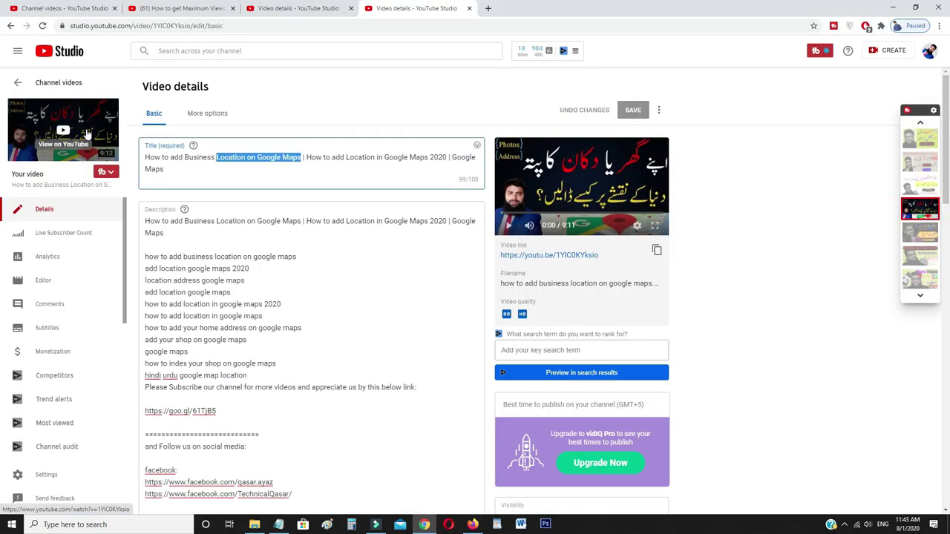
right_click(107, 188)
click(130, 188)
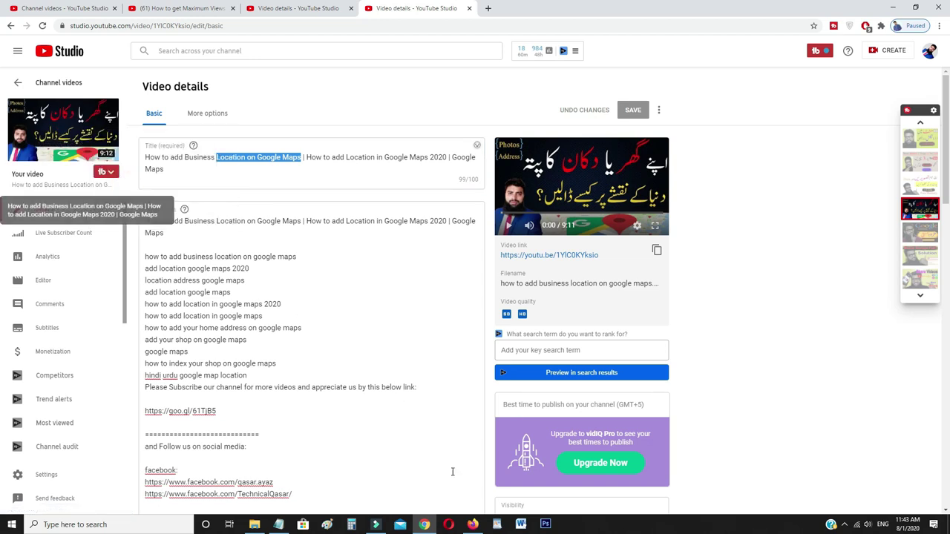
Return to the Google Ads campaign and paste the copied link as the ad's YouTube video.
click(472, 525)
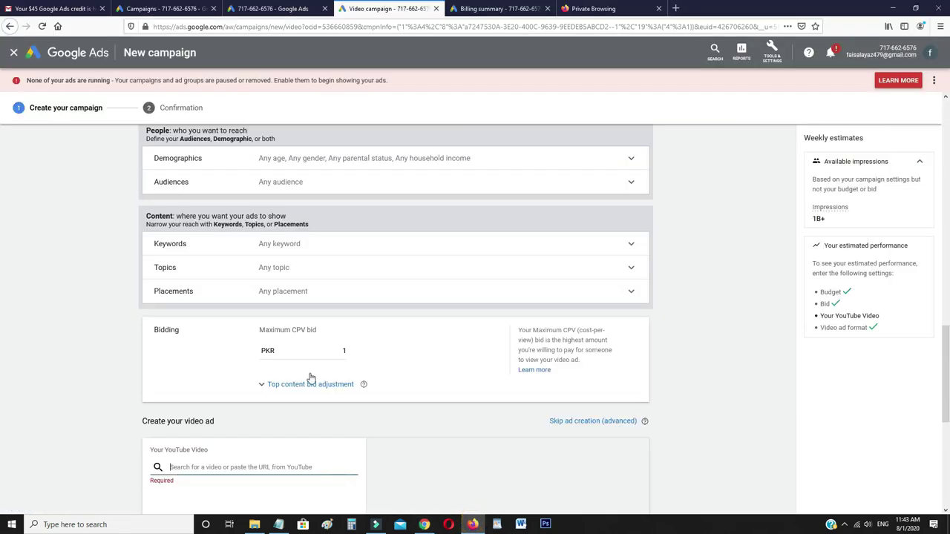
click(278, 467)
key(ctrl+v)
scroll(430, 297, down, 1)
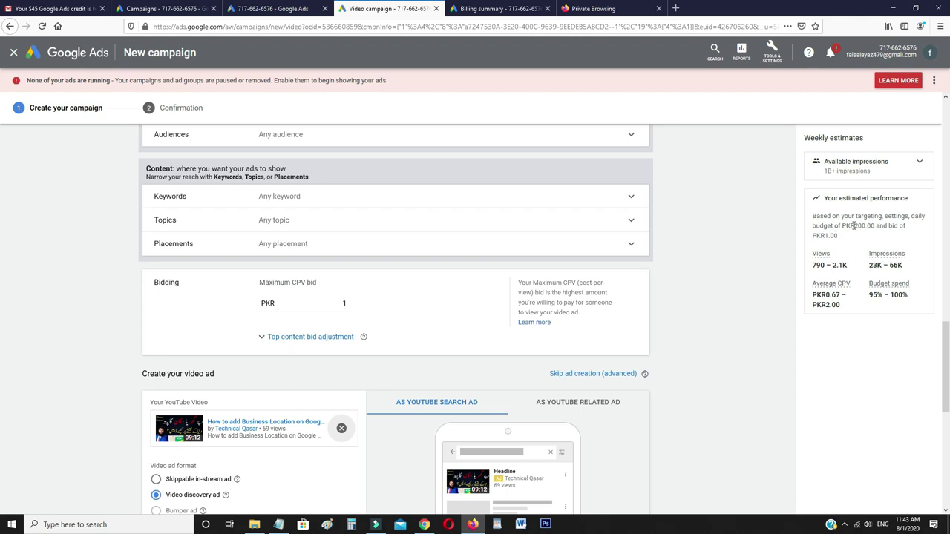
Examine the weekly performance estimates and the video ad's format, thumbnail, headline and description settings.
drag(854, 226, 866, 221)
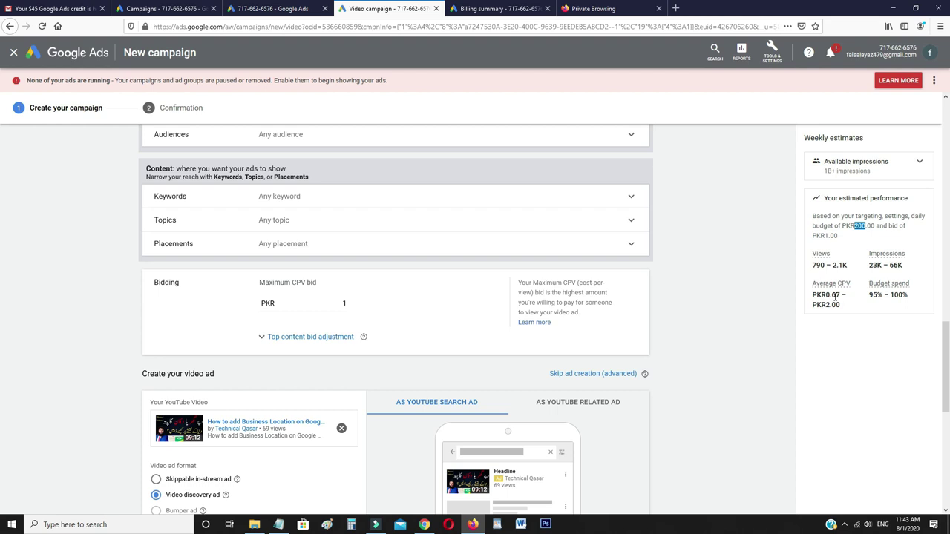
mouse_move(836, 290)
scroll(354, 311, down, 1)
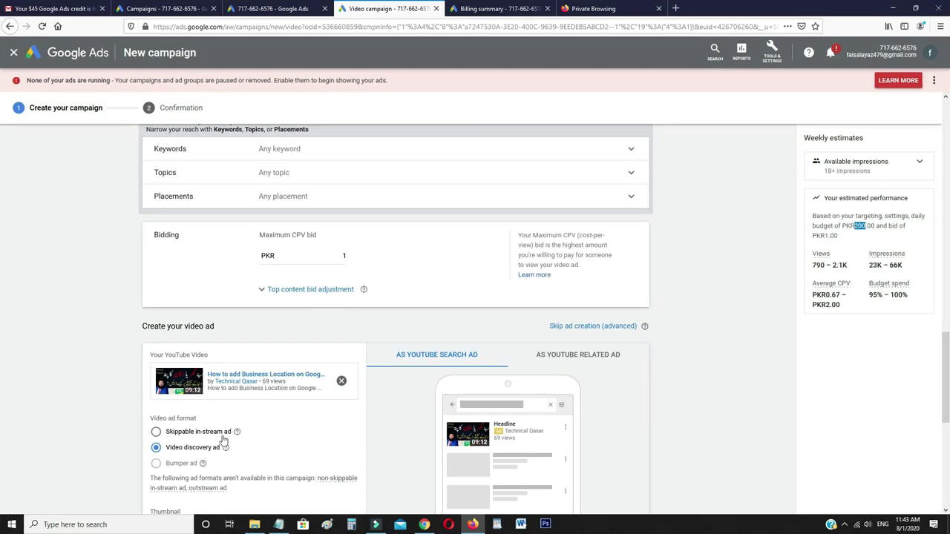
scroll(345, 329, down, 3)
scroll(372, 333, down, 1)
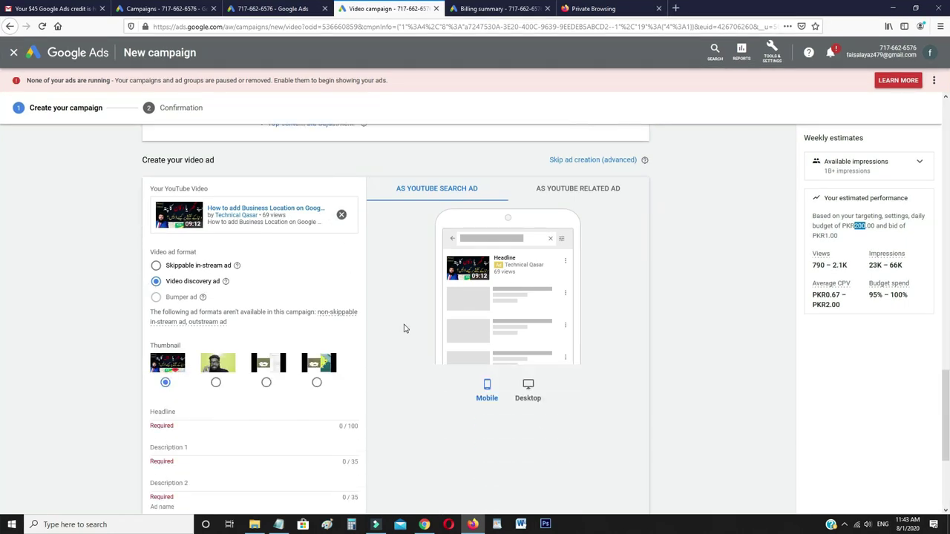
scroll(140, 385, down, 2)
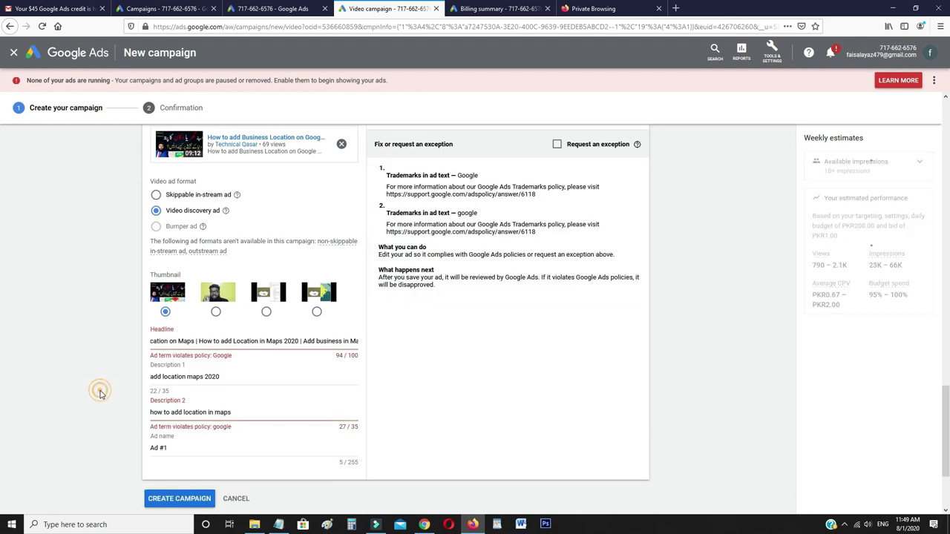
Create the campaign with the prepared video ad and continue to the campaign page.
click(173, 342)
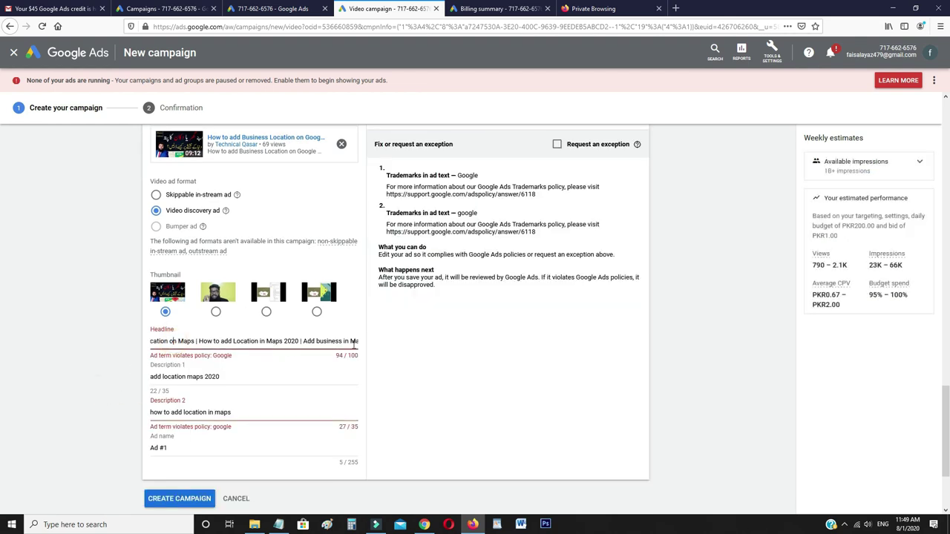
click(179, 498)
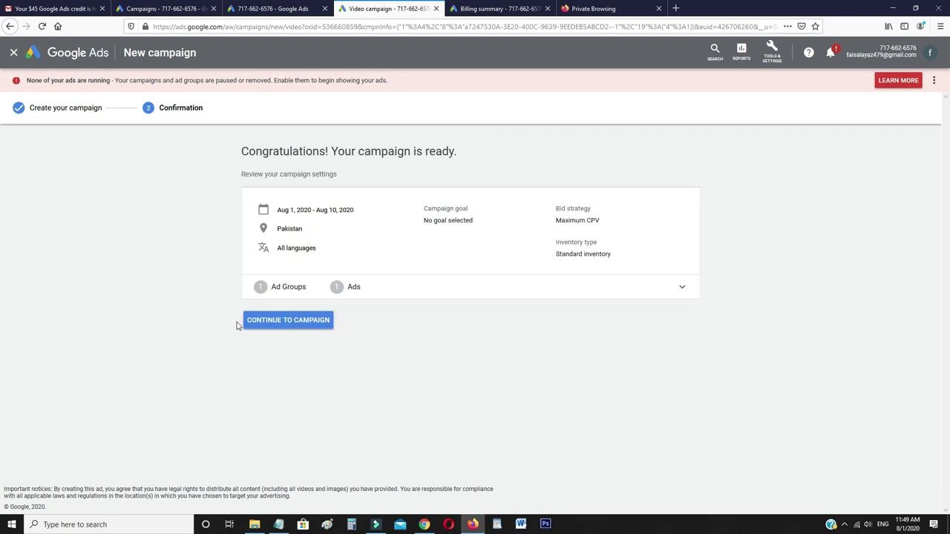
click(289, 321)
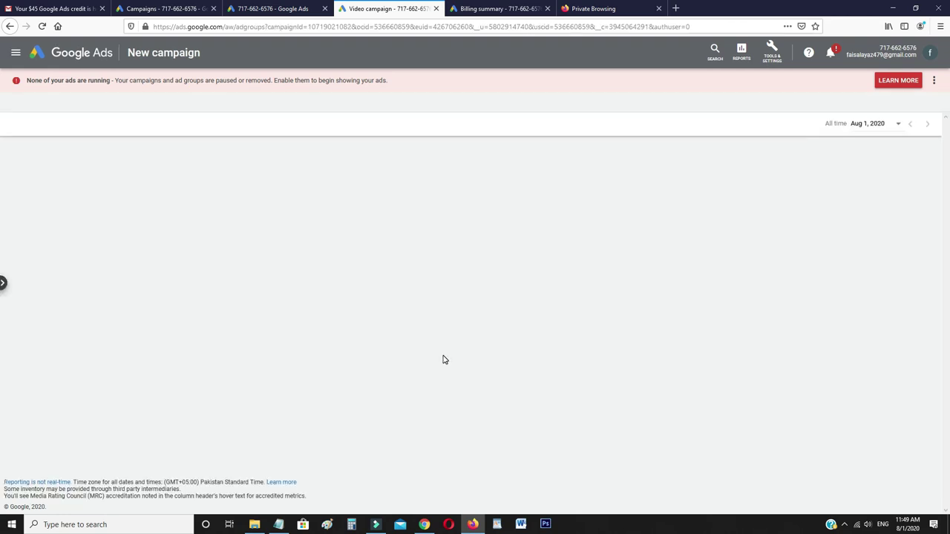